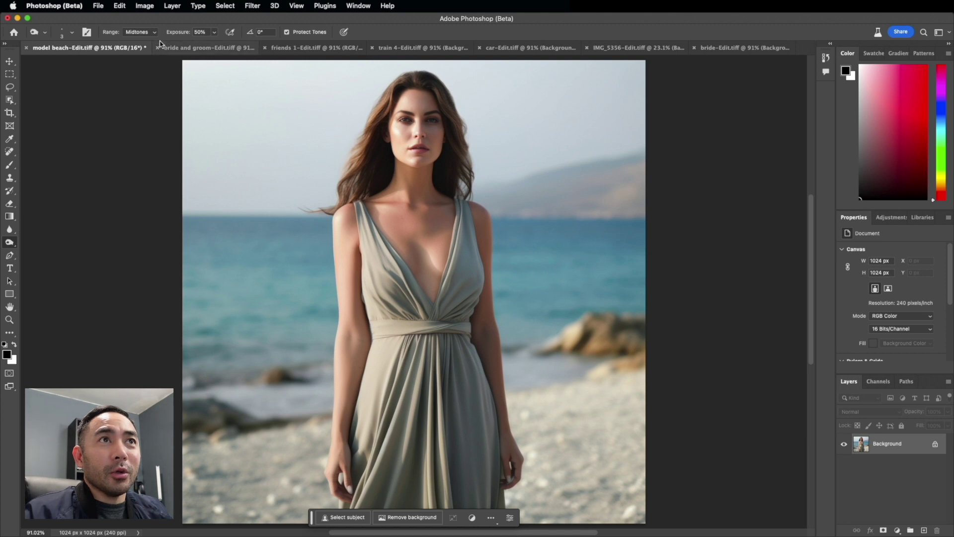
# Duplicate the beach portrait's Background layer as Background copy.
pyautogui.click(172, 6)
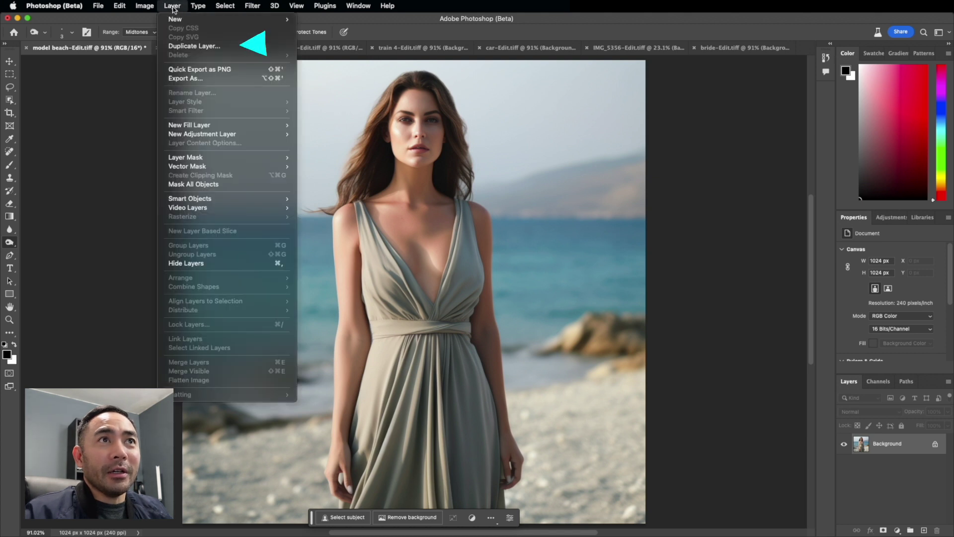
pyautogui.click(186, 46)
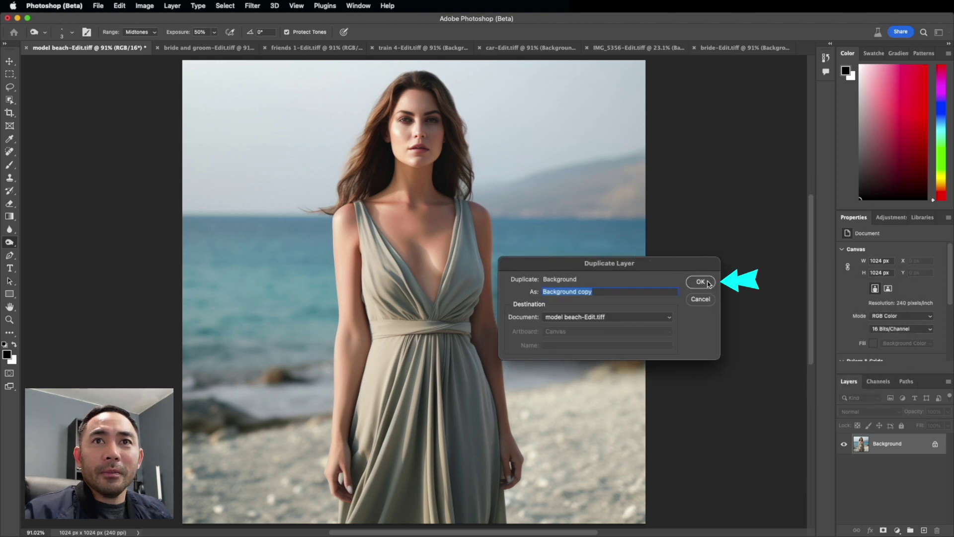
pyautogui.click(708, 282)
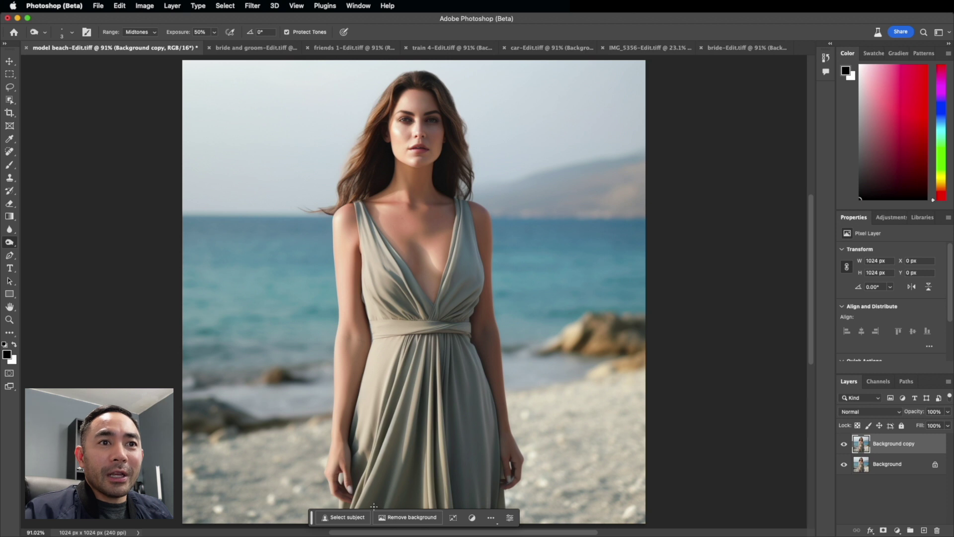
# Select the woman as the subject and invert to select everything around her.
pyautogui.click(358, 517)
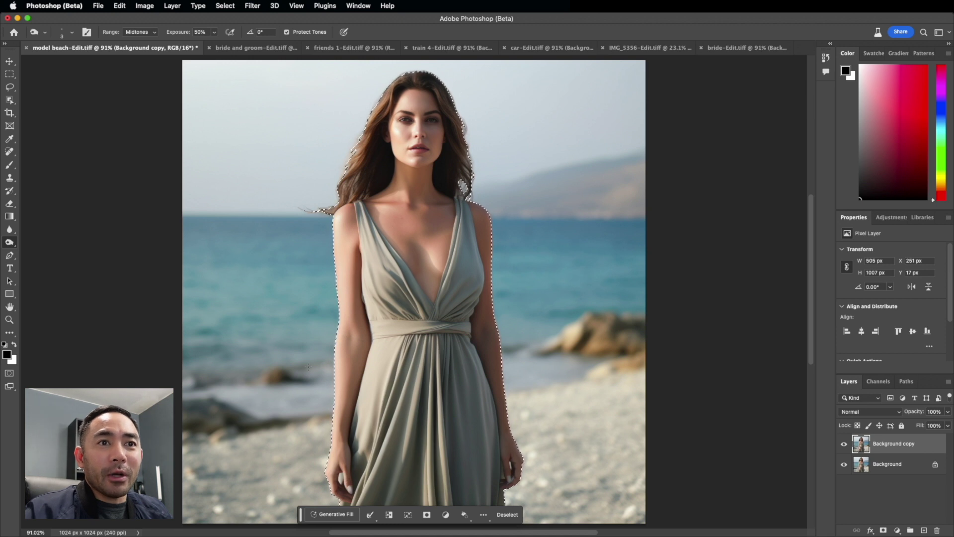
pyautogui.click(390, 515)
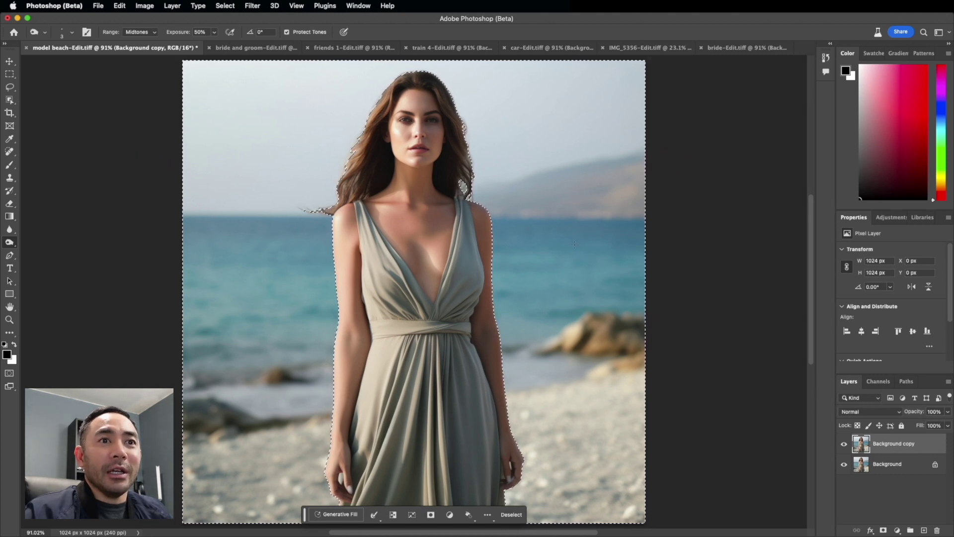
pyautogui.click(340, 514)
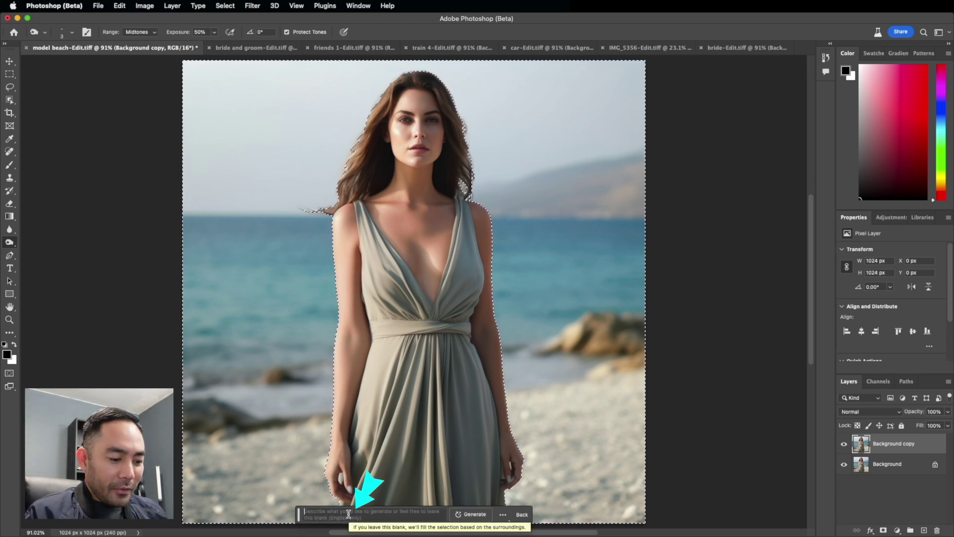
# Generate a fill with the prompt 'forrest cinematic golden hour' to replace the beach.
pyautogui.write('forre')
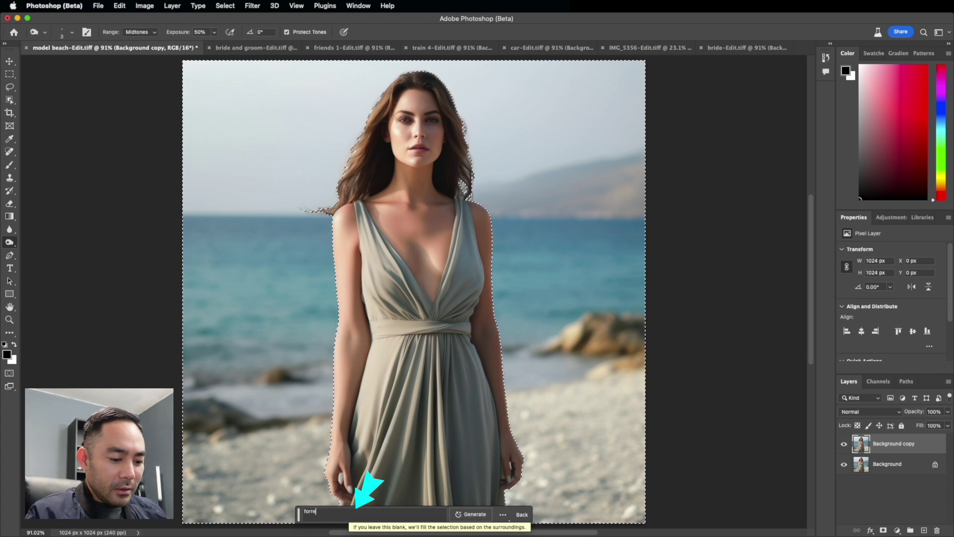
pyautogui.write('st ')
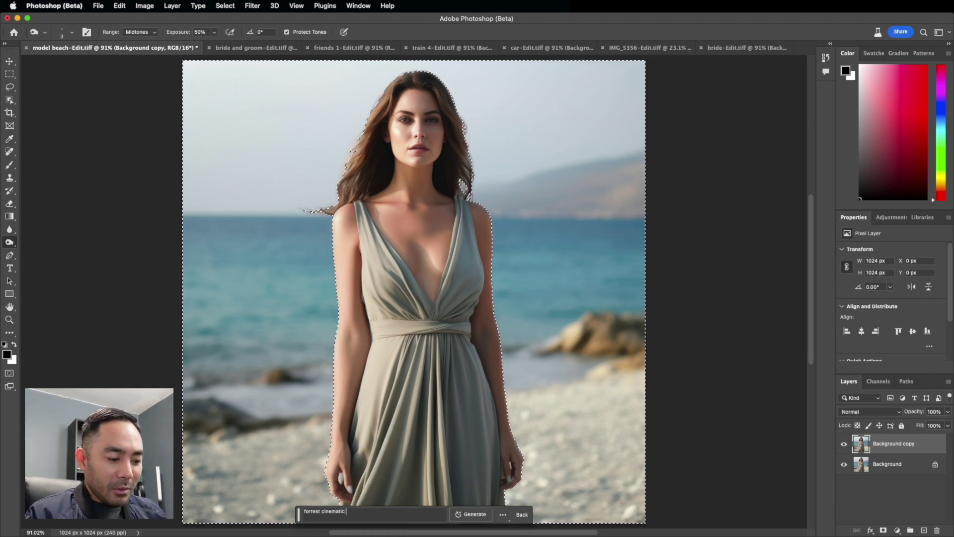
pyautogui.write('cinematic golden hour')
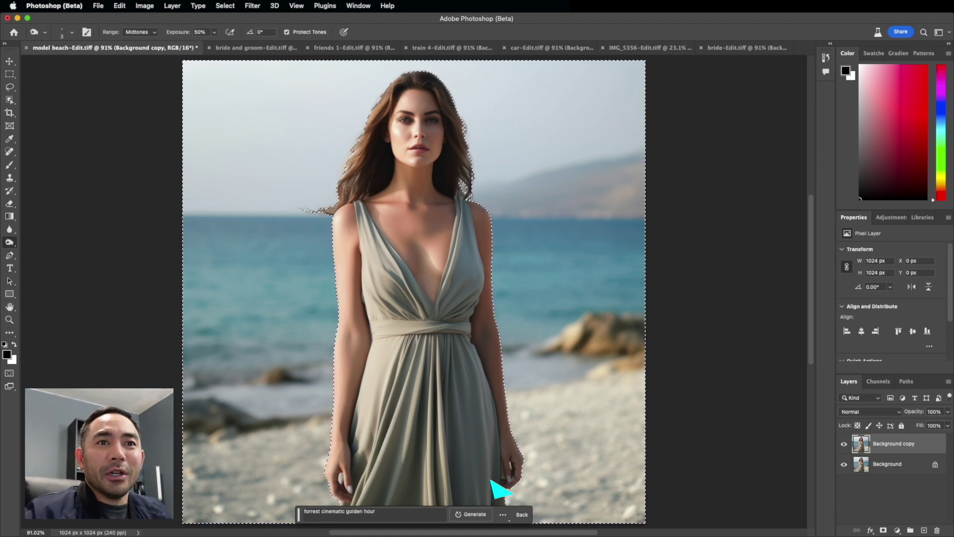
pyautogui.click(475, 515)
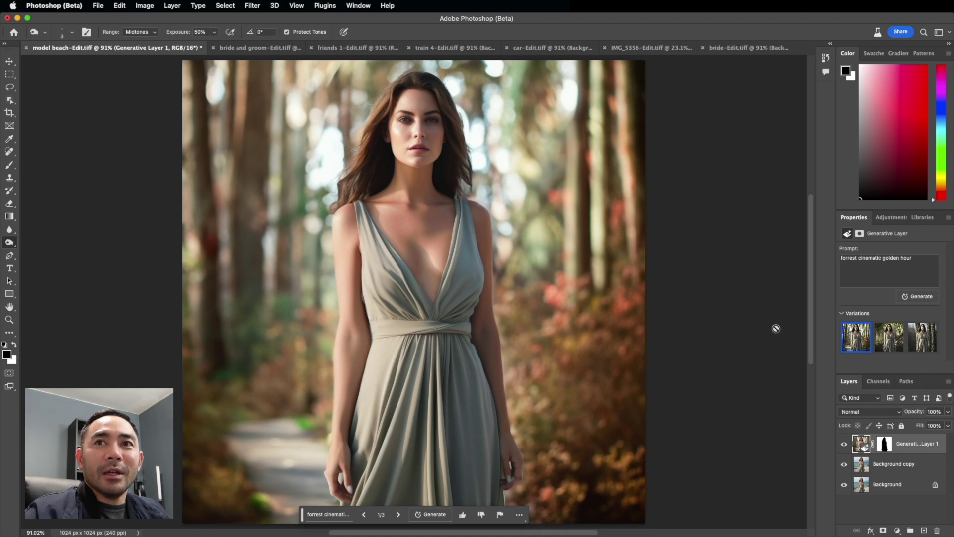
# Compare the three forest variations and keep the first, red-foliage one.
pyautogui.click(889, 340)
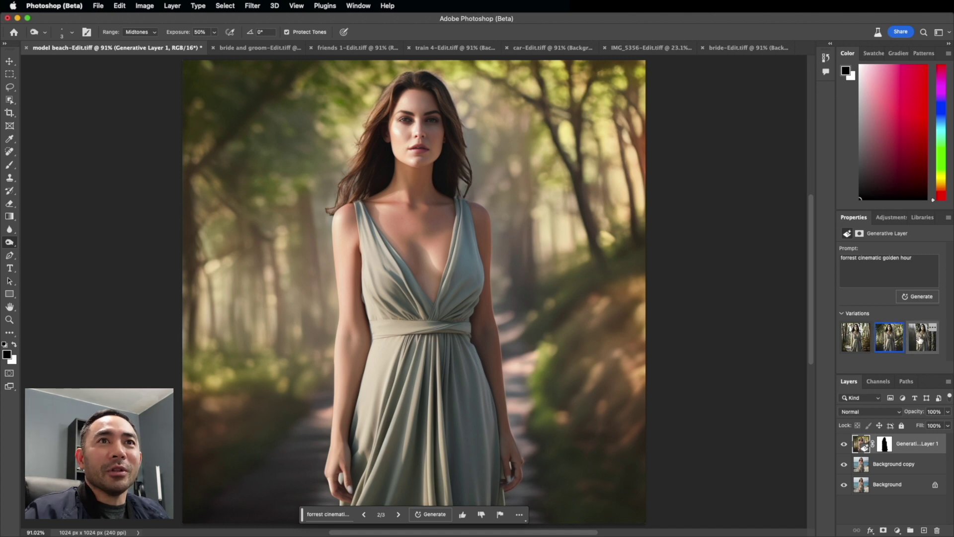
pyautogui.click(921, 340)
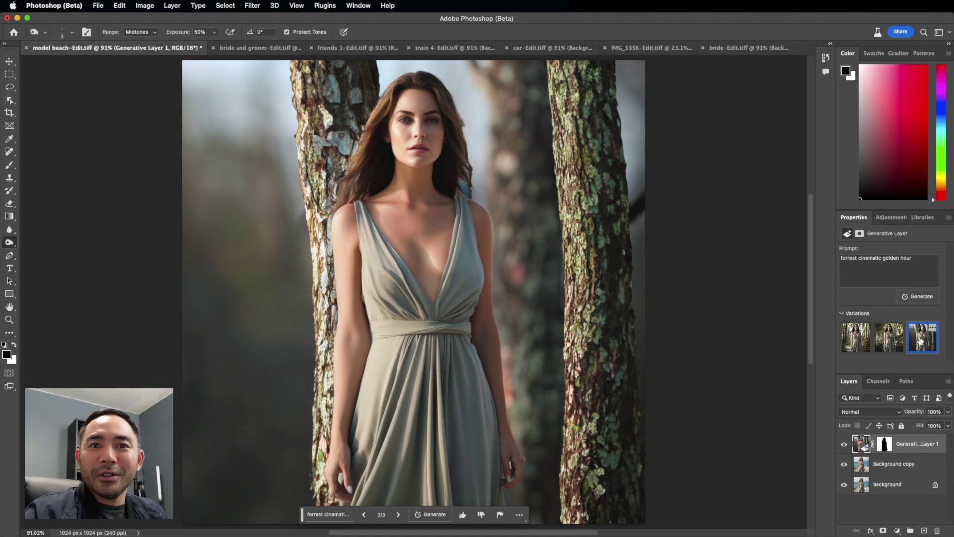
pyautogui.click(889, 344)
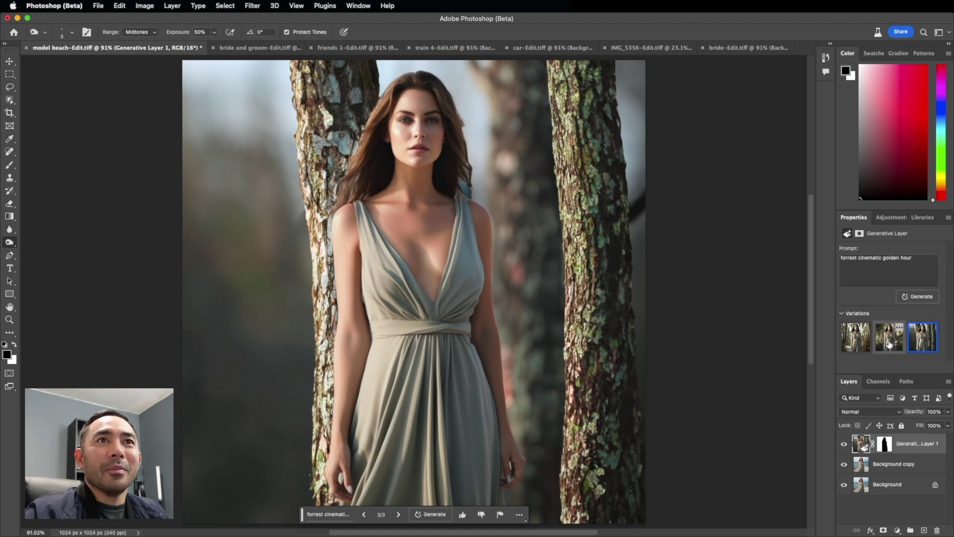
pyautogui.click(856, 343)
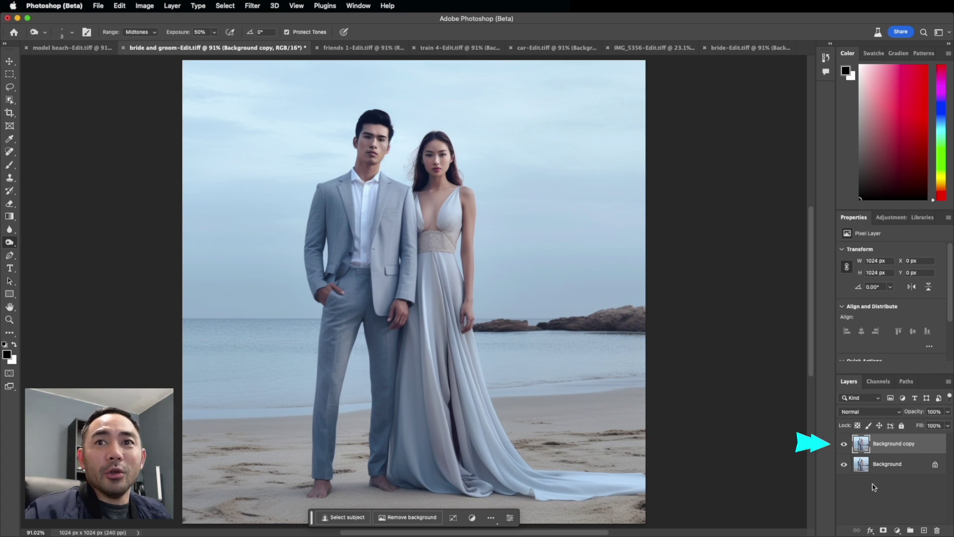
# Select everything but the couple and generate a 'vinyard cinematic golden hour' fill.
pyautogui.click(347, 519)
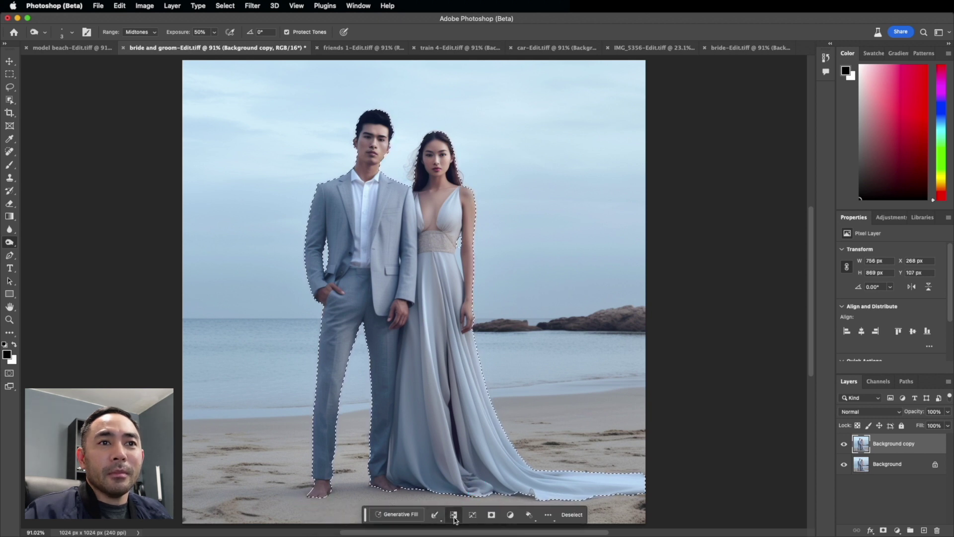
pyautogui.click(453, 516)
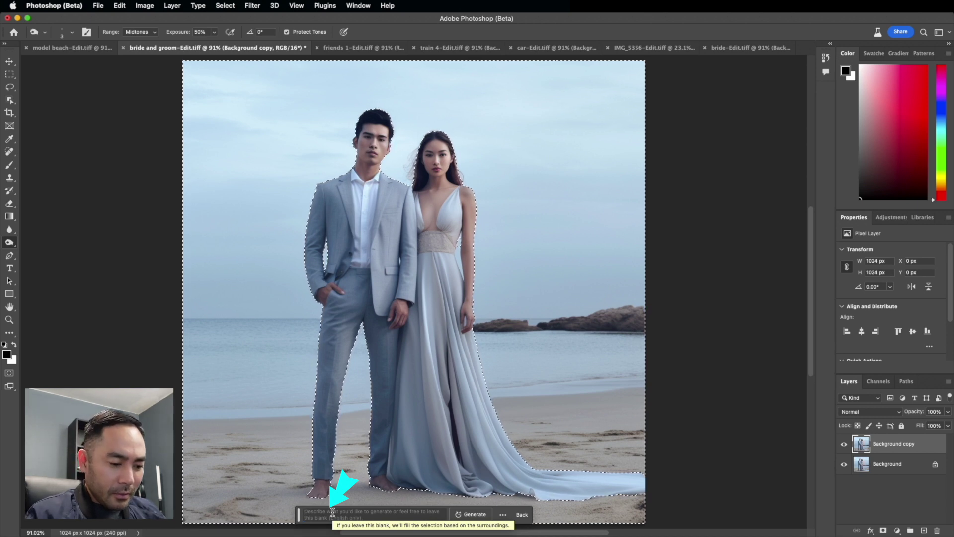
pyautogui.write('vinyard cinematic golden hour')
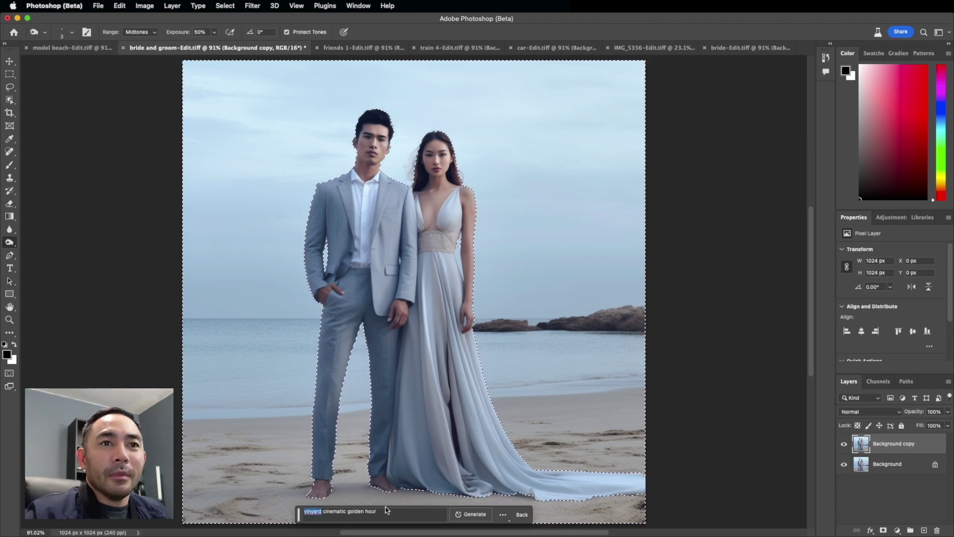
pyautogui.click(483, 516)
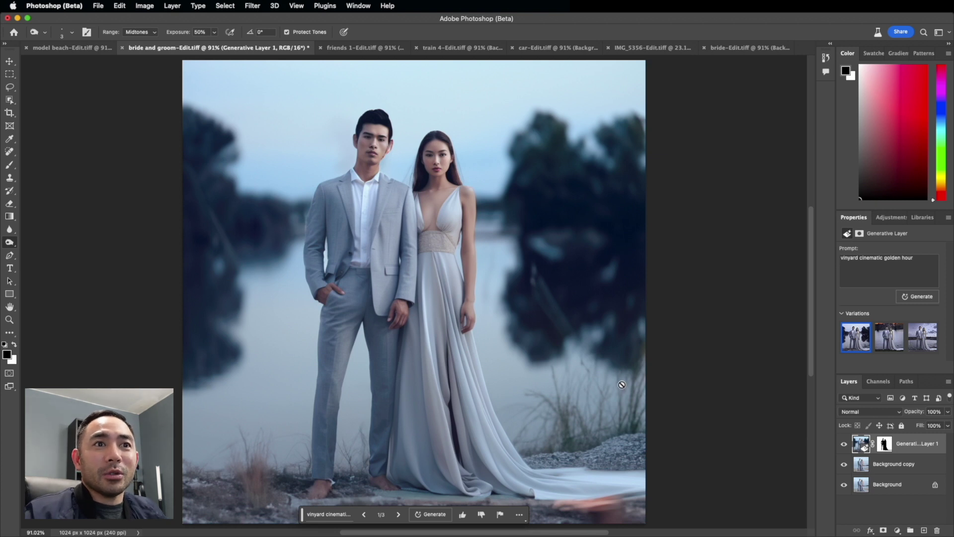
# Preview the pink sunset variation, then choose the third, lakeside variation.
pyautogui.click(890, 341)
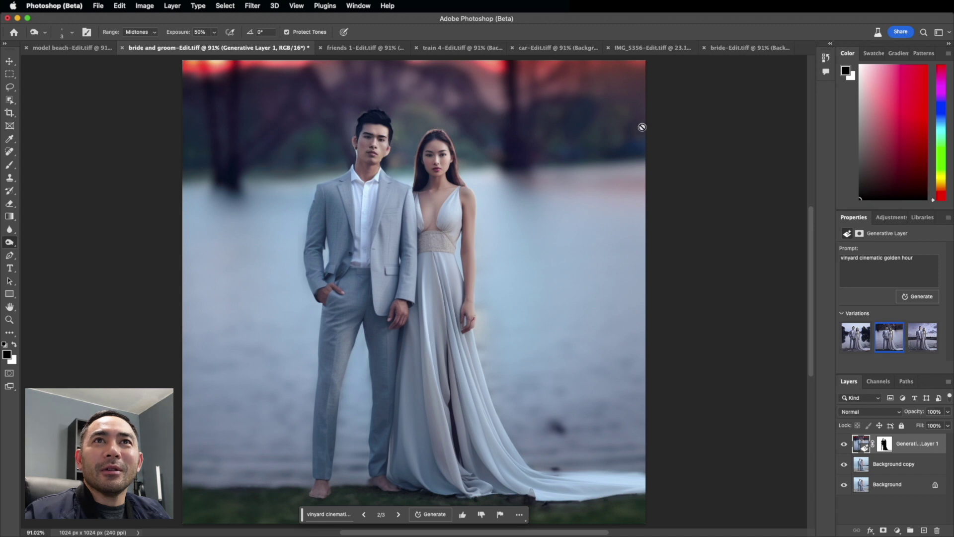
pyautogui.click(925, 336)
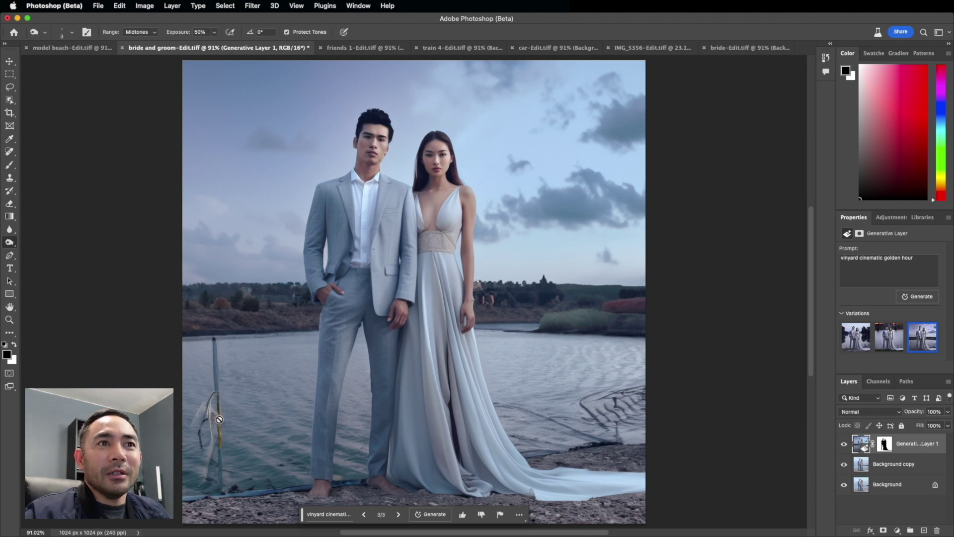
# Lasso the left pole and the rippled water at right, then refill them with a blank-prompt Generative Fill.
pyautogui.click(9, 87)
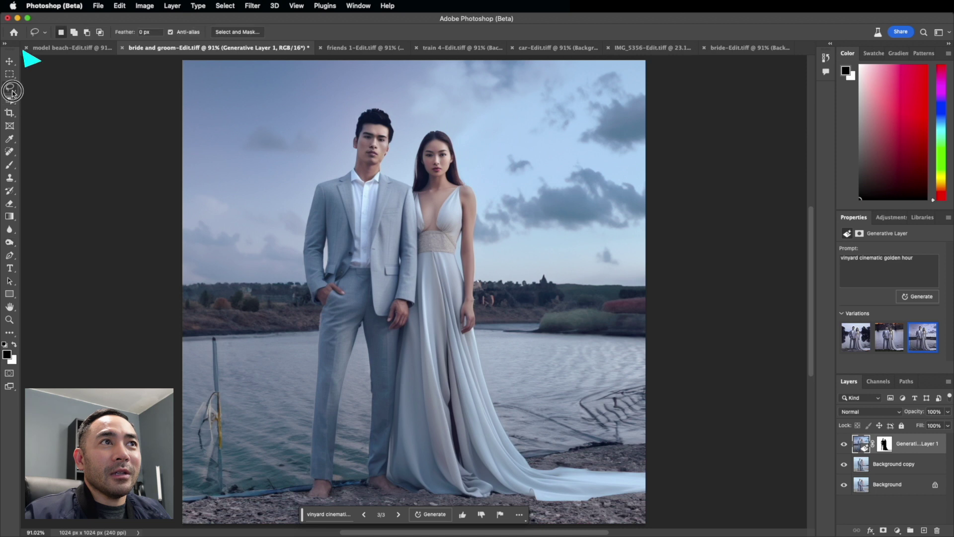
pyautogui.click(39, 89)
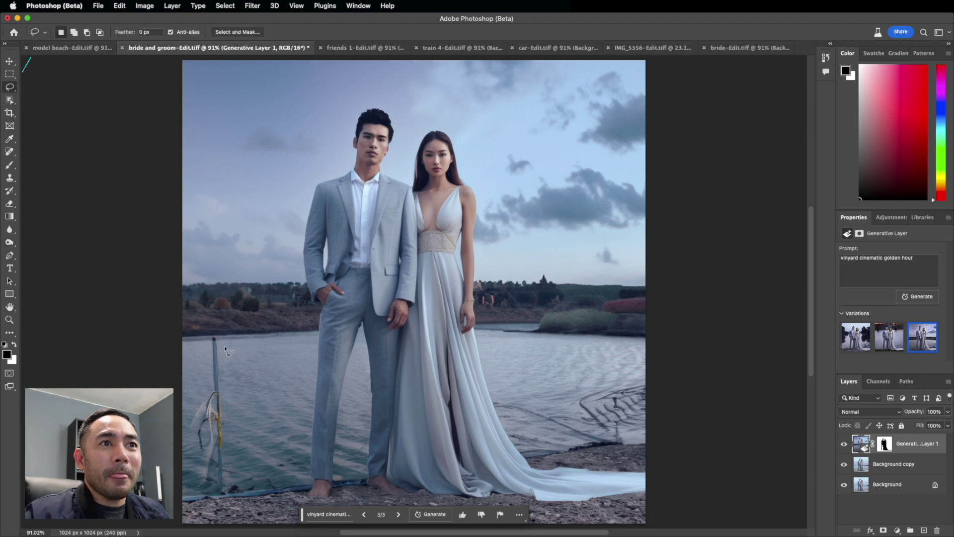
pyautogui.moveTo(225, 338)
pyautogui.mouseDown()
pyautogui.moveTo(202, 341)
pyautogui.moveTo(177, 419)
pyautogui.moveTo(180, 474)
pyautogui.mouseUp()
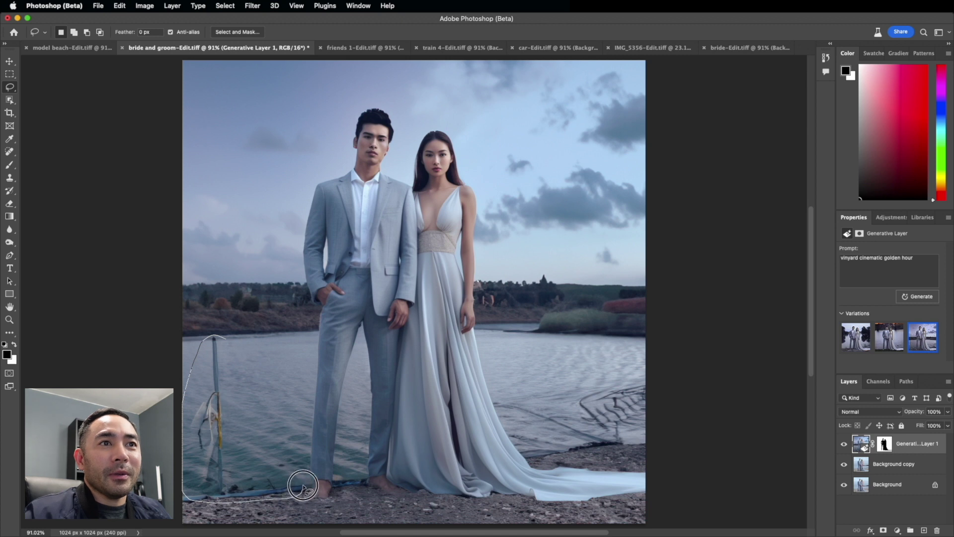
pyautogui.moveTo(272, 385); pyautogui.dragTo(219, 334)
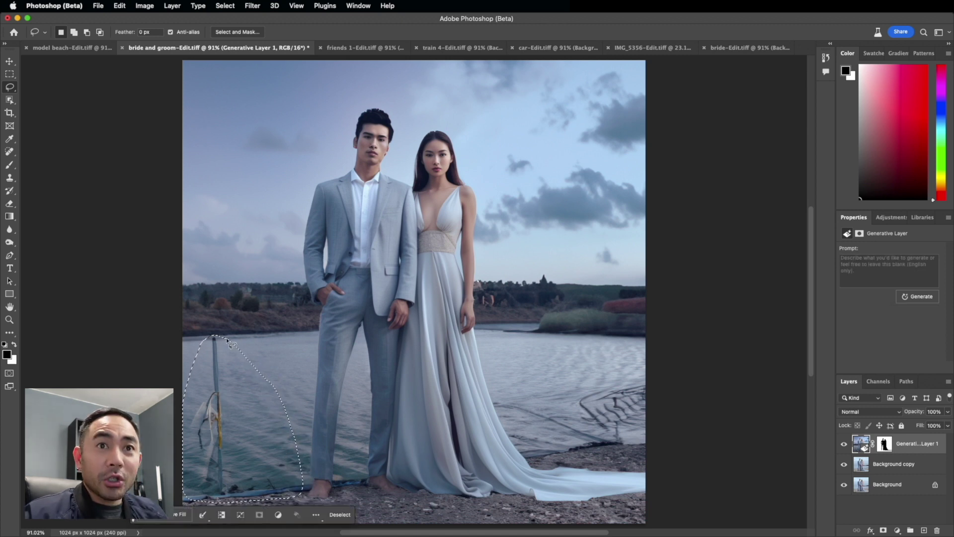
pyautogui.press('shift')
pyautogui.moveTo(597, 365)
pyautogui.mouseDown()
pyautogui.moveTo(555, 387)
pyautogui.moveTo(541, 452)
pyautogui.moveTo(648, 448)
pyautogui.moveTo(654, 373)
pyautogui.moveTo(596, 366)
pyautogui.mouseUp()
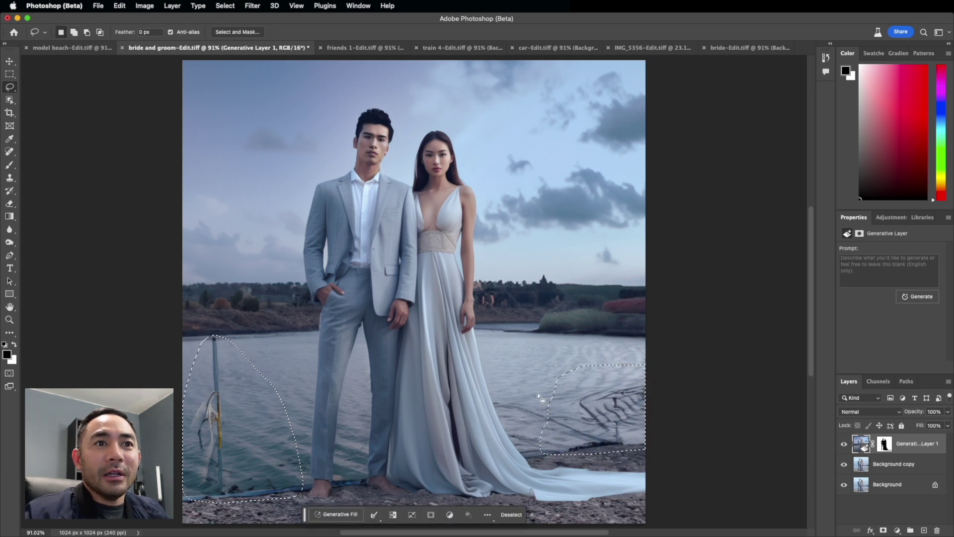
pyautogui.click(338, 514)
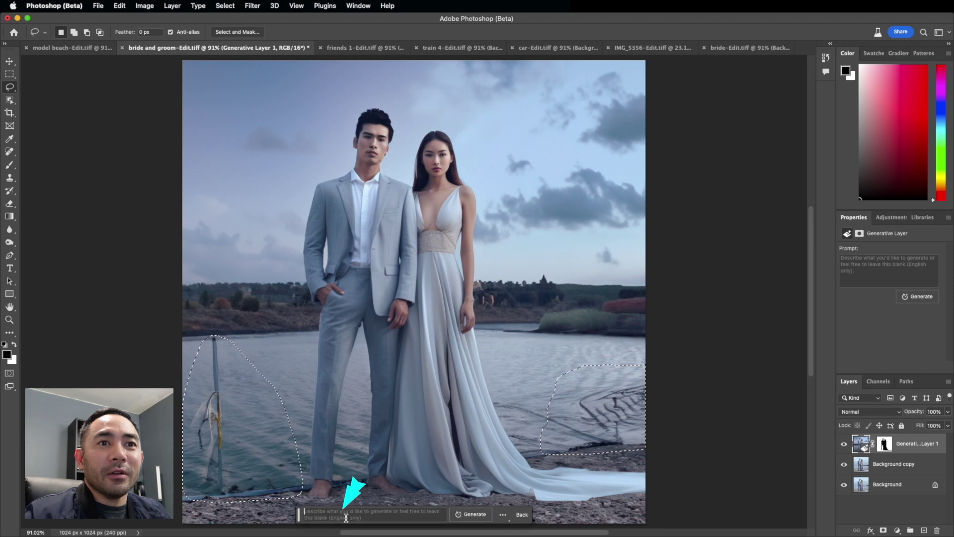
pyautogui.click(474, 514)
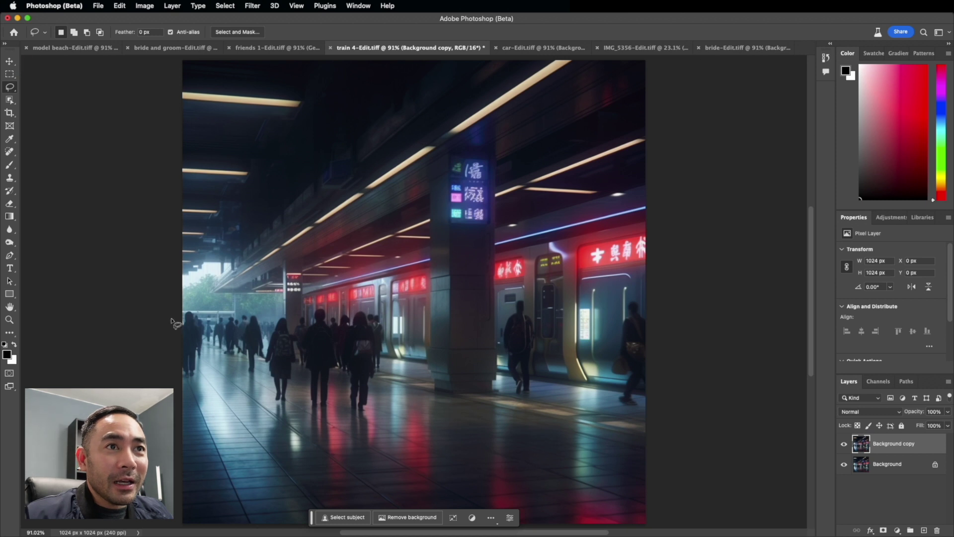
# Lasso the left crowd, the area by the right train and the right-edge figure, then generate a blank-prompt fill.
pyautogui.moveTo(172, 320)
pyautogui.mouseDown()
pyautogui.moveTo(284, 317)
pyautogui.moveTo(366, 308)
pyautogui.moveTo(383, 322)
pyautogui.moveTo(385, 418)
pyautogui.moveTo(351, 425)
pyautogui.moveTo(248, 389)
pyautogui.moveTo(172, 313)
pyautogui.mouseUp()
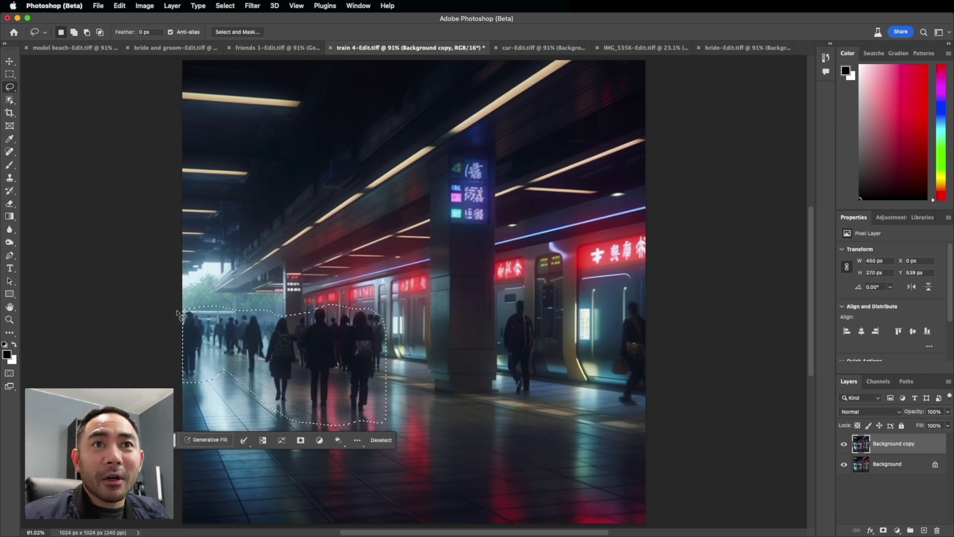
pyautogui.keyDown('shift'); pyautogui.click(522, 293); pyautogui.keyUp('shift')
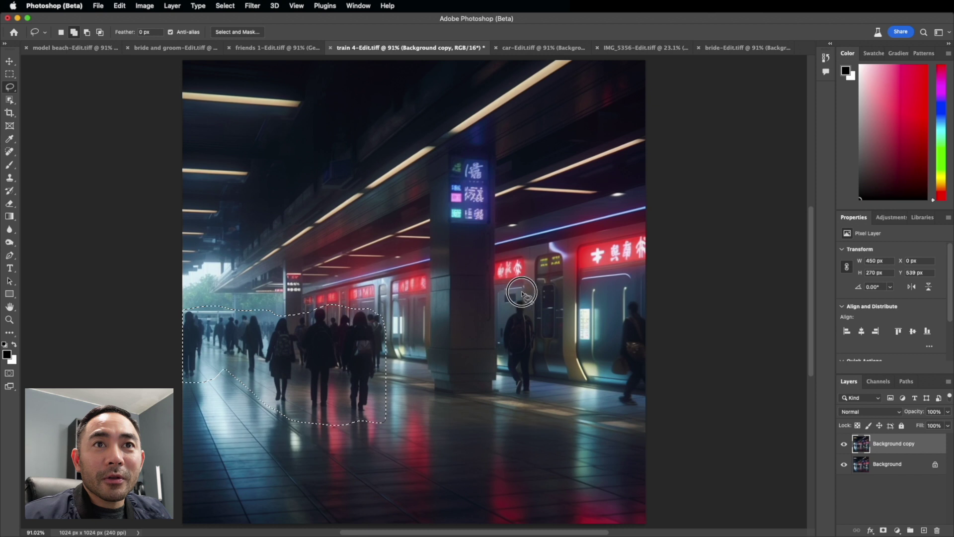
pyautogui.moveTo(522, 293)
pyautogui.mouseDown()
pyautogui.moveTo(502, 315)
pyautogui.moveTo(503, 379)
pyautogui.moveTo(539, 379)
pyautogui.moveTo(542, 348)
pyautogui.mouseUp()
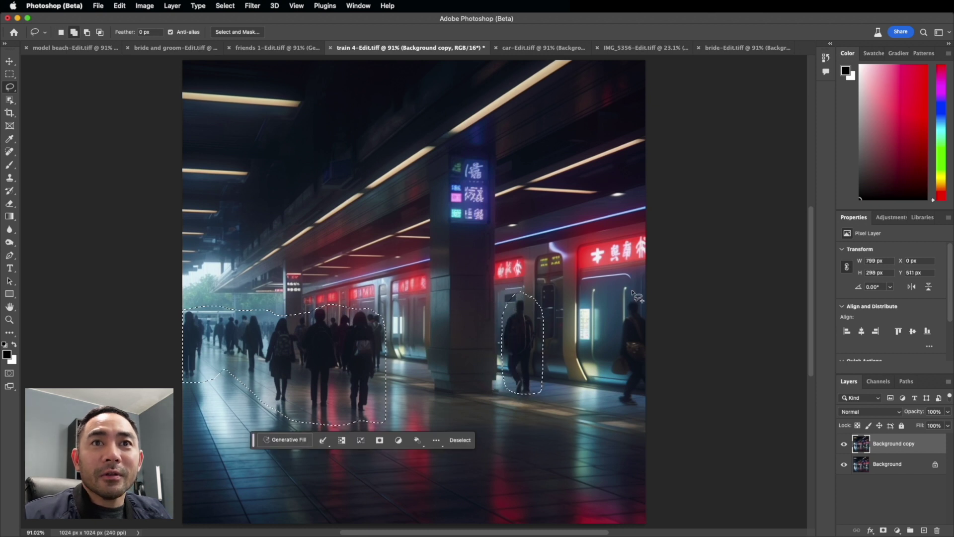
pyautogui.moveTo(632, 290)
pyautogui.mouseDown()
pyautogui.moveTo(610, 315)
pyautogui.moveTo(608, 385)
pyautogui.moveTo(615, 411)
pyautogui.moveTo(651, 411)
pyautogui.moveTo(665, 295)
pyautogui.moveTo(632, 291)
pyautogui.mouseUp()
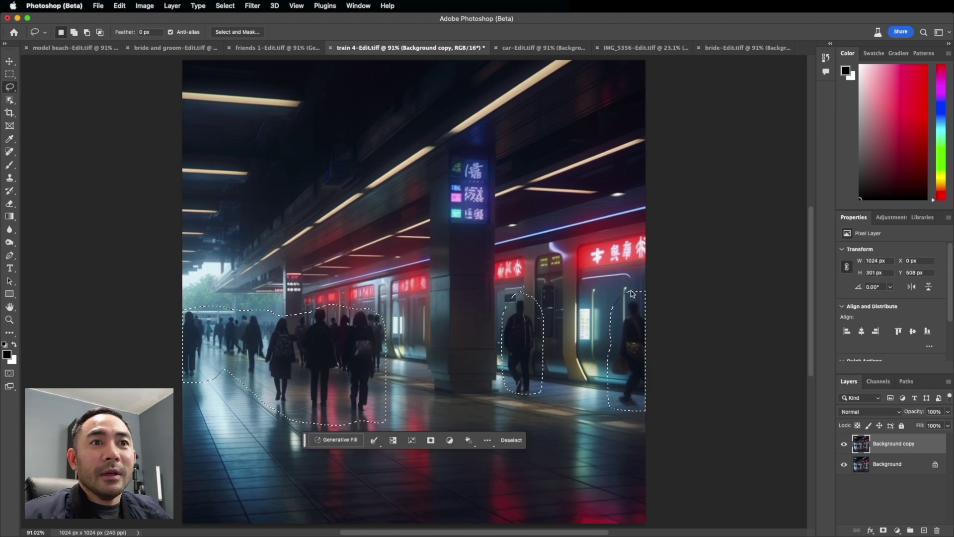
pyautogui.click(323, 440)
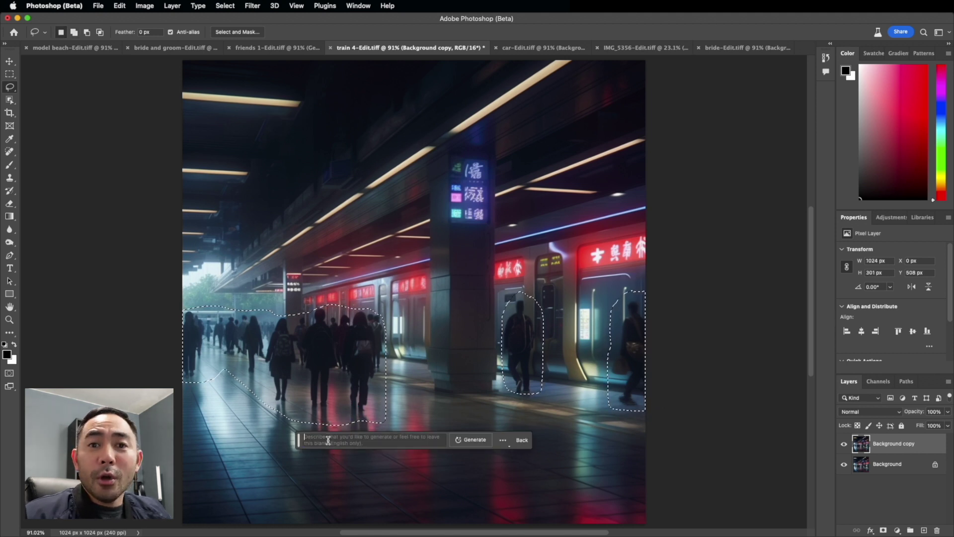
pyautogui.click(470, 440)
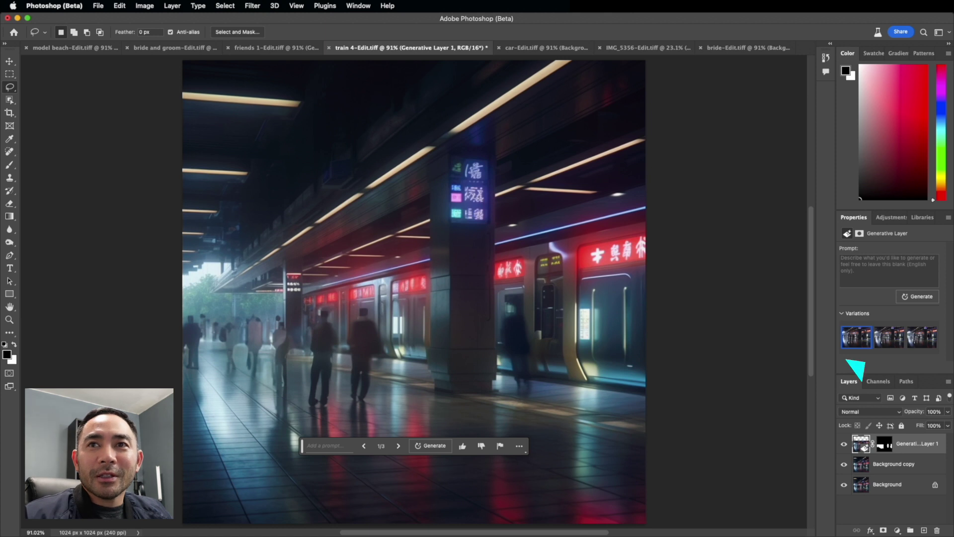
# Compare the three fills and keep variation 2, the nearly empty platform.
pyautogui.click(889, 338)
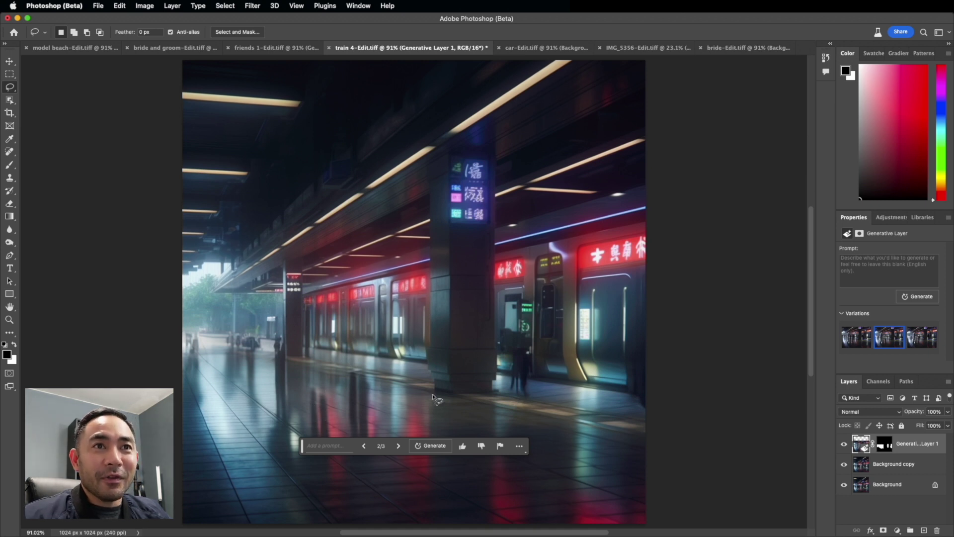
pyautogui.click(925, 341)
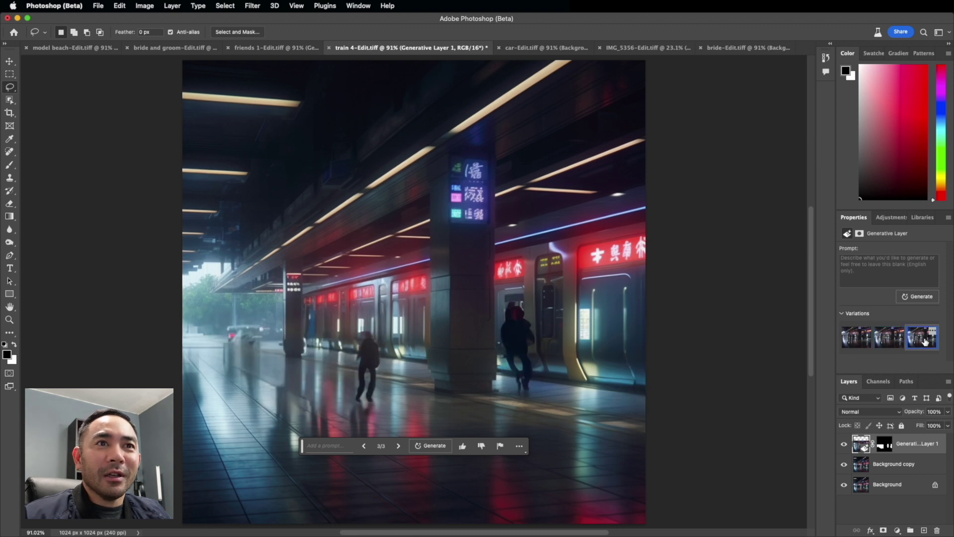
pyautogui.click(890, 341)
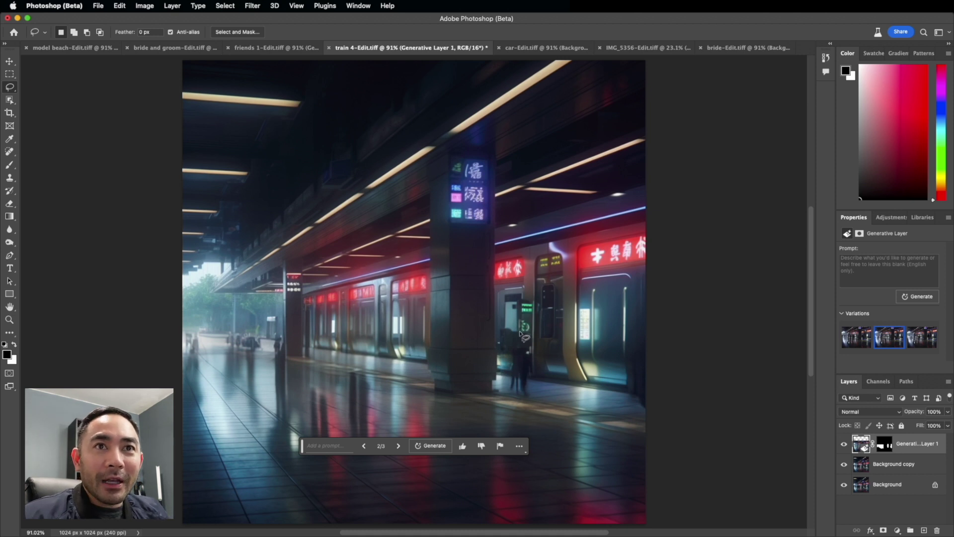
# Lasso the leftover figure by the train and the floor reflections, then generate a blank-prompt fill.
pyautogui.moveTo(522, 333)
pyautogui.mouseDown()
pyautogui.moveTo(505, 344)
pyautogui.moveTo(497, 383)
pyautogui.moveTo(544, 422)
pyautogui.moveTo(552, 366)
pyautogui.moveTo(545, 337)
pyautogui.moveTo(525, 333)
pyautogui.mouseUp()
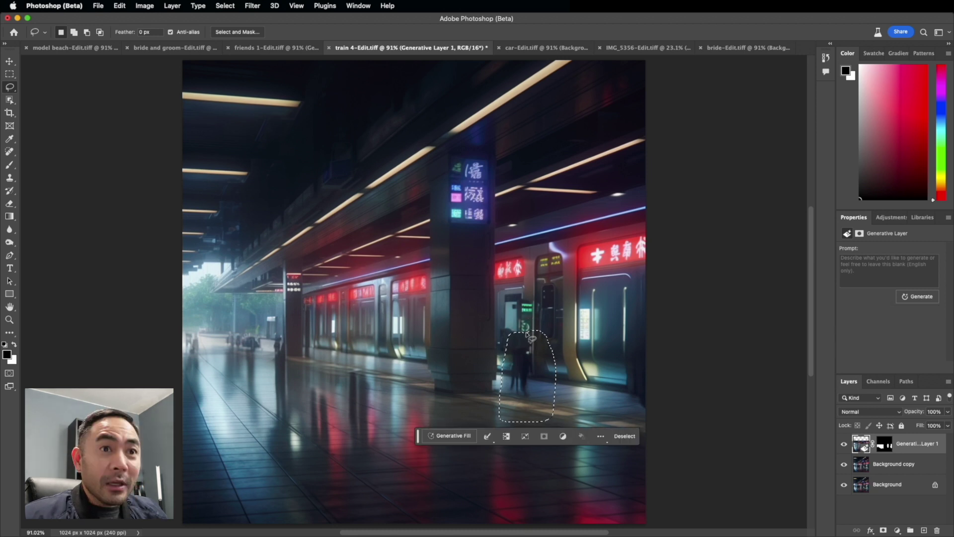
pyautogui.moveTo(397, 391)
pyautogui.mouseDown()
pyautogui.moveTo(326, 362)
pyautogui.moveTo(287, 361)
pyautogui.moveTo(275, 345)
pyautogui.moveTo(267, 440)
pyautogui.moveTo(277, 454)
pyautogui.moveTo(379, 467)
pyautogui.moveTo(398, 393)
pyautogui.mouseUp()
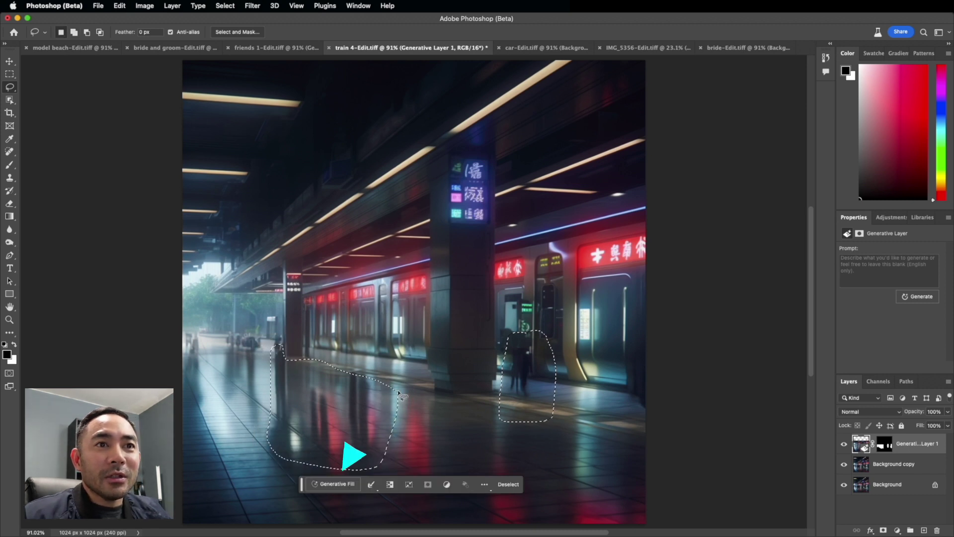
pyautogui.click(337, 485)
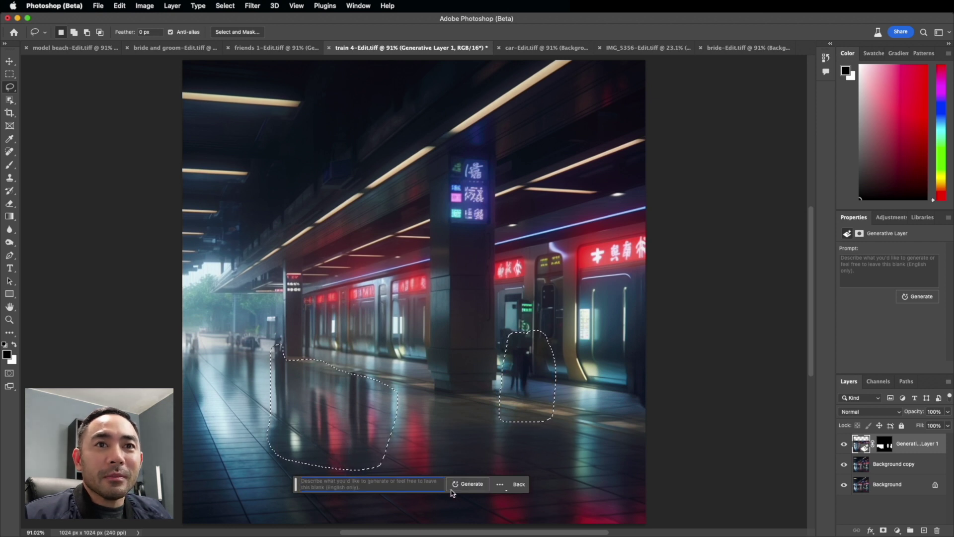
pyautogui.click(467, 483)
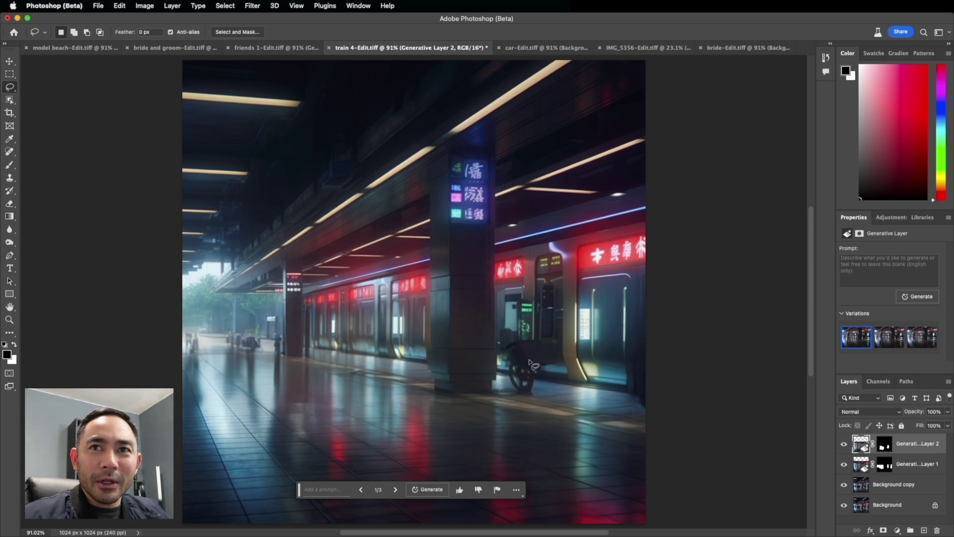
# Preview the second fill, then choose variation 3/3 with the cart beside the train cleared.
pyautogui.click(887, 343)
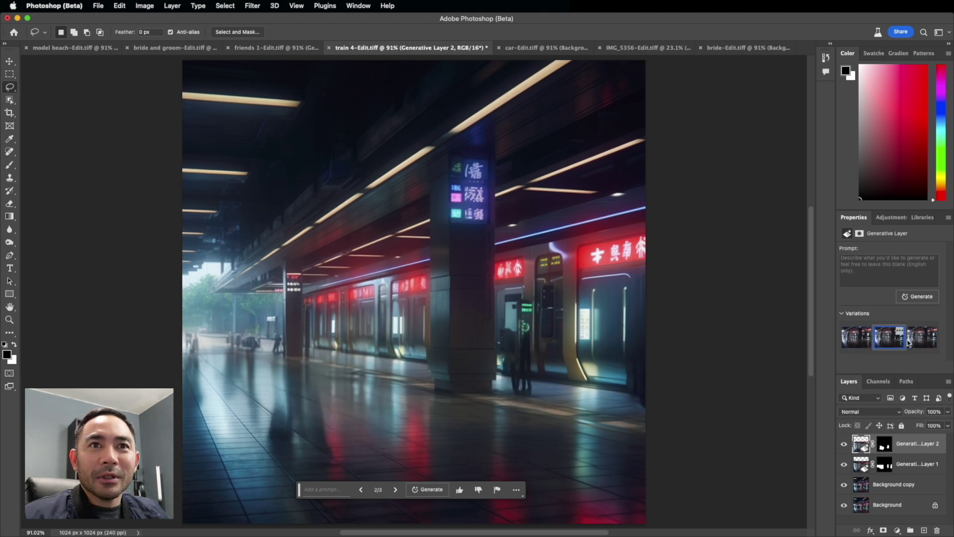
pyautogui.click(909, 342)
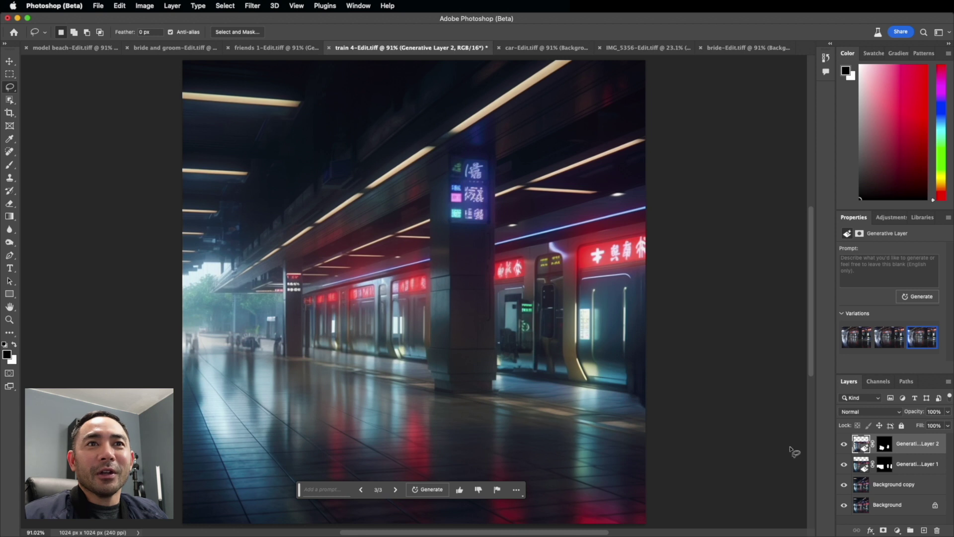
# Hide Generative Layers 2 and 1 to reveal the original crowd, then show both again.
pyautogui.click(845, 444)
pyautogui.click(844, 463)
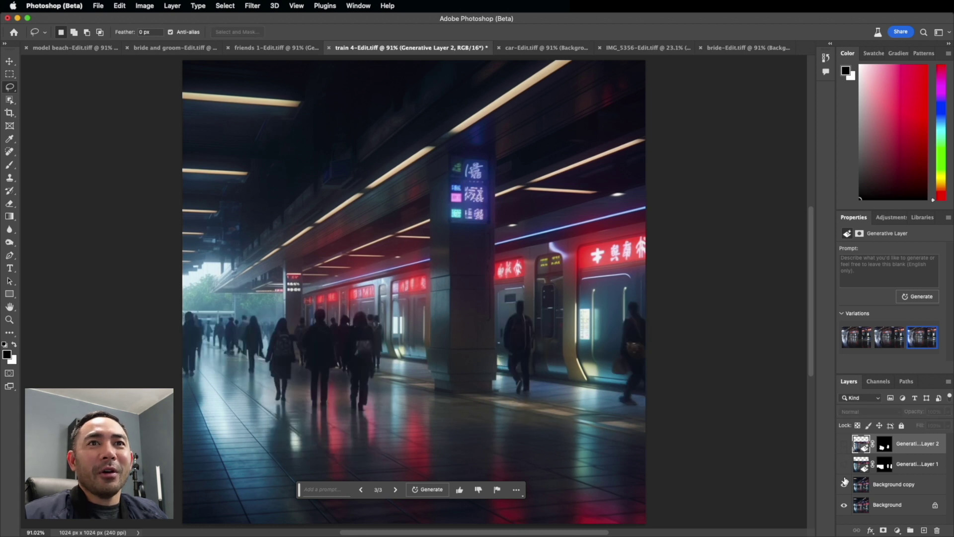
pyautogui.click(844, 444)
pyautogui.click(844, 464)
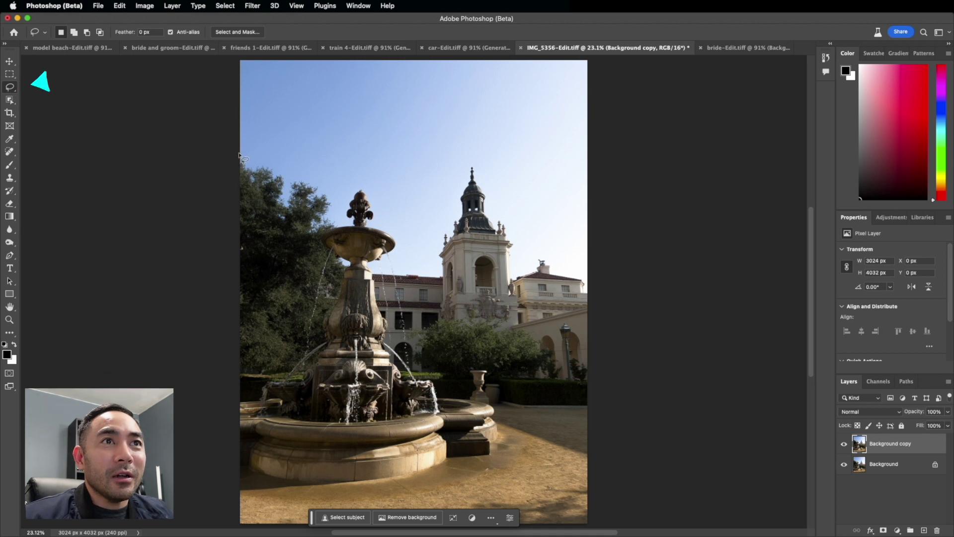
# Lasso the tree left of the fountain and run Generative Fill with a blank prompt.
pyautogui.moveTo(238, 153)
pyautogui.mouseDown()
pyautogui.moveTo(294, 164)
pyautogui.moveTo(329, 194)
pyautogui.moveTo(341, 226)
pyautogui.moveTo(324, 235)
pyautogui.moveTo(344, 271)
pyautogui.moveTo(330, 332)
pyautogui.moveTo(295, 377)
pyautogui.moveTo(245, 394)
pyautogui.moveTo(230, 153)
pyautogui.mouseUp()
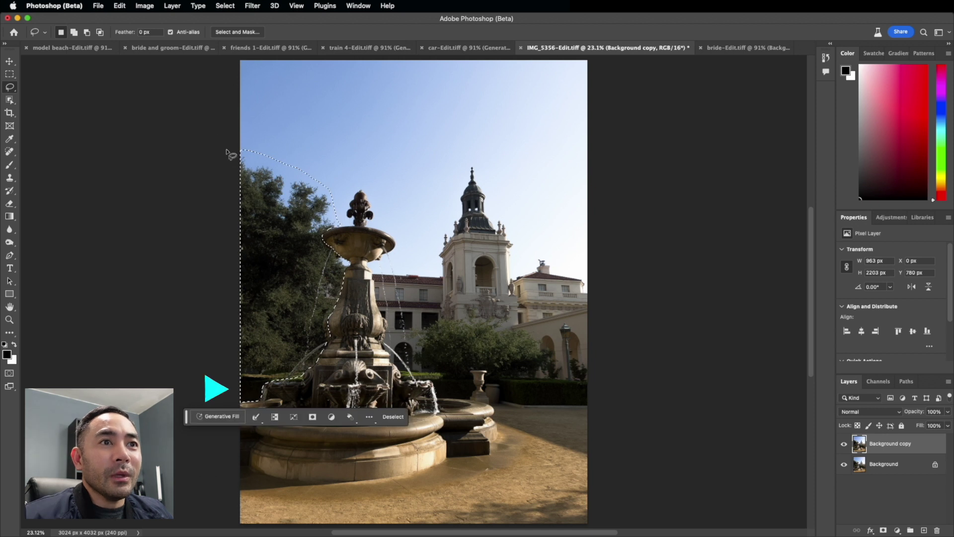
pyautogui.click(227, 416)
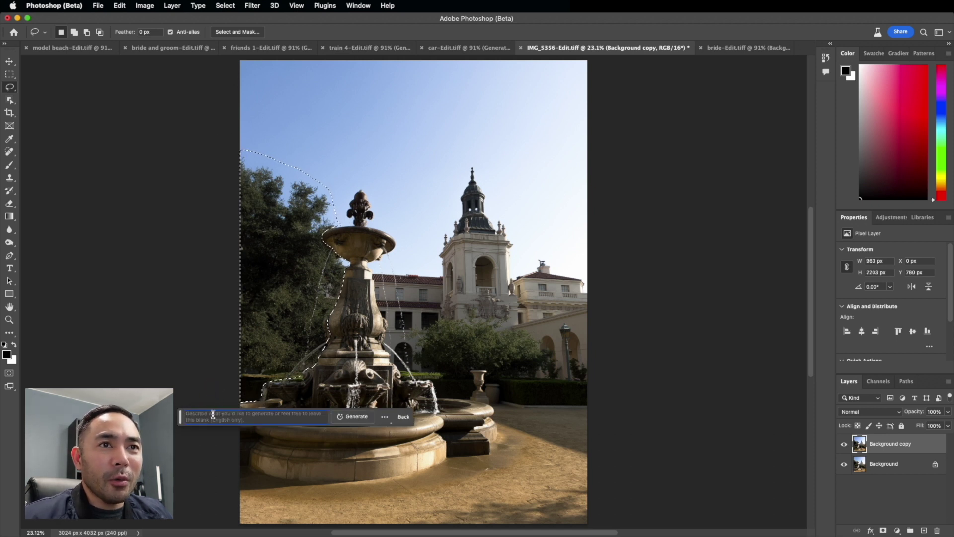
pyautogui.click(353, 416)
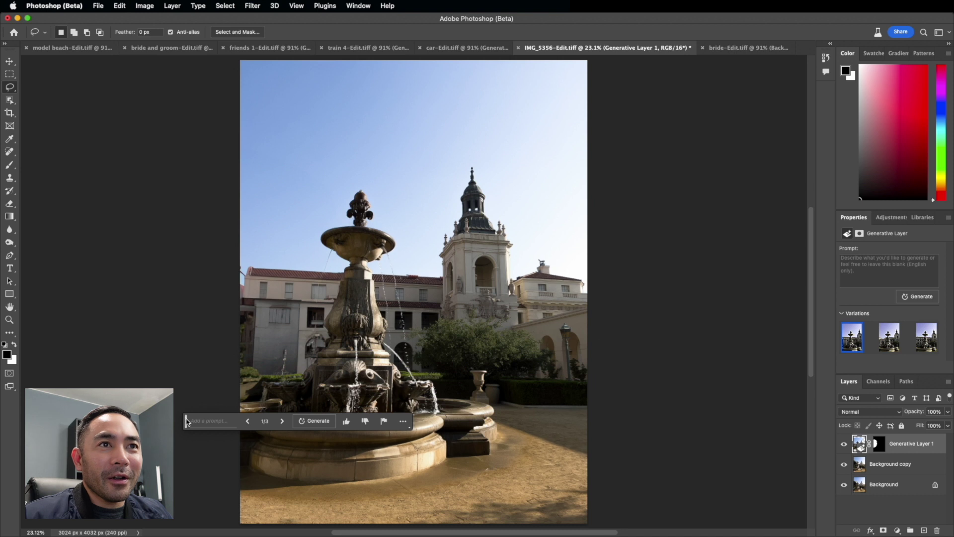
# Move the task bar off the fountain base and preview variations two and three, keeping the third.
pyautogui.moveTo(187, 422); pyautogui.dragTo(129, 490)
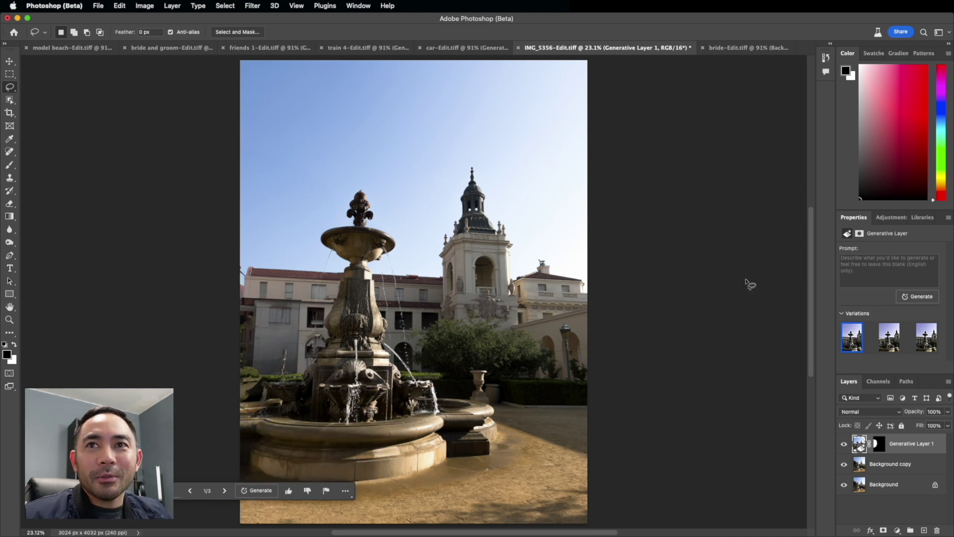
pyautogui.click(889, 338)
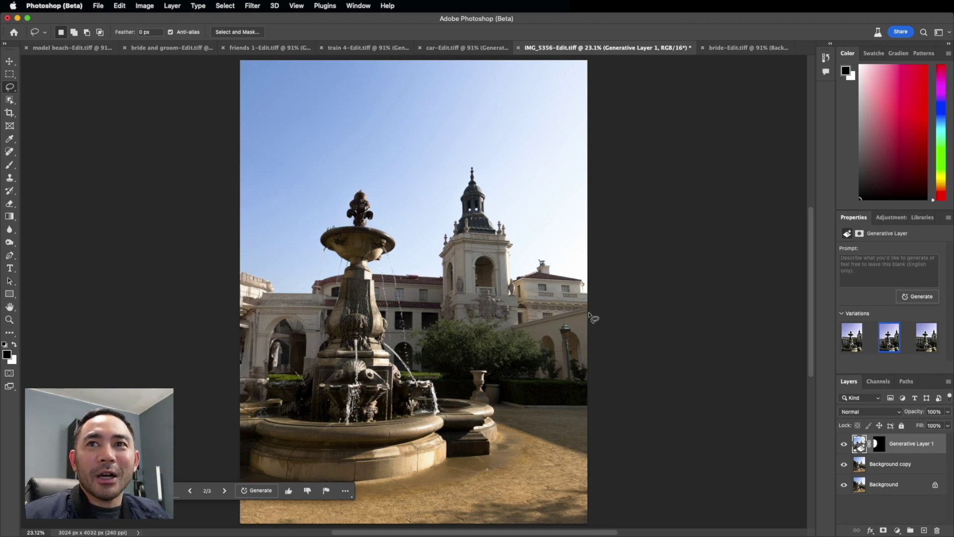
pyautogui.click(924, 342)
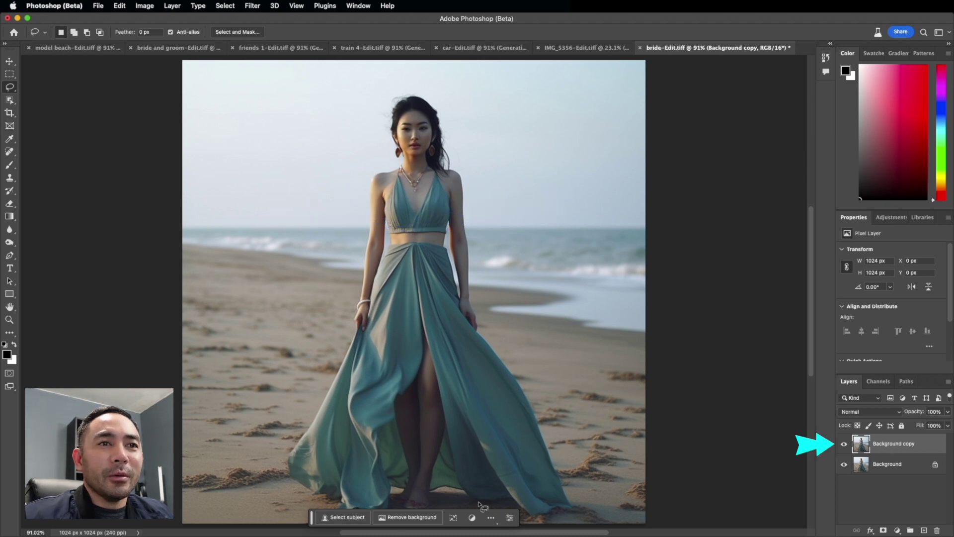
# Select the woman, invert to the background, and generate 'epic mountain scene cinematic golden hour lighting'.
pyautogui.click(347, 517)
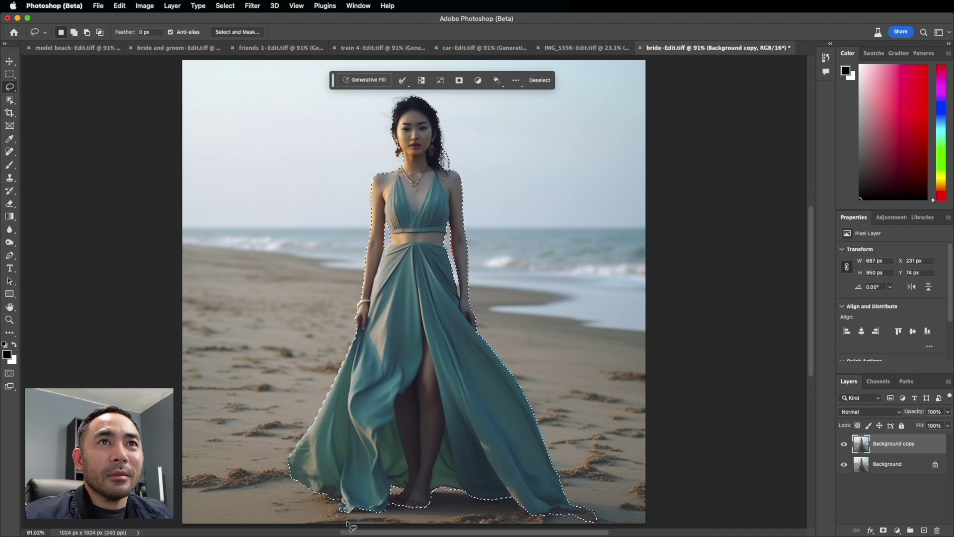
pyautogui.click(422, 81)
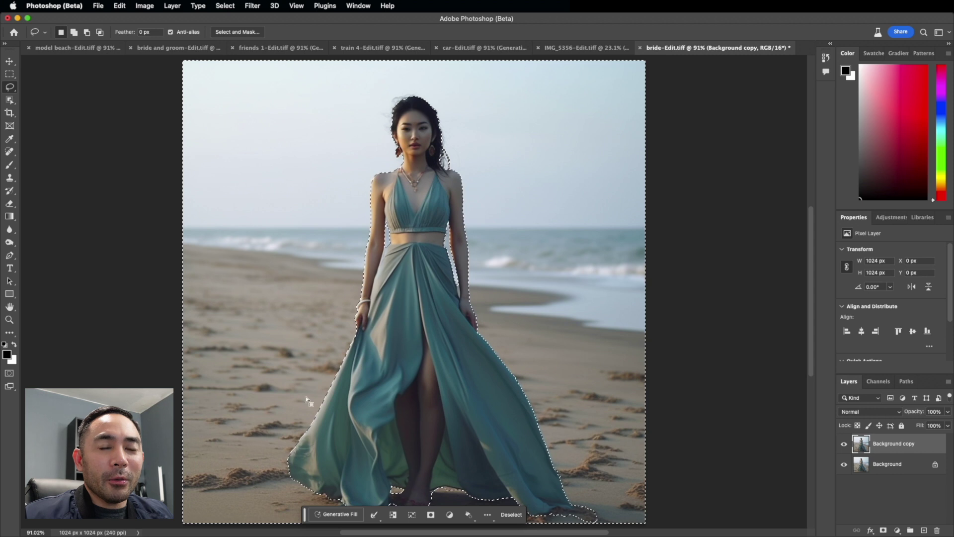
pyautogui.click(335, 515)
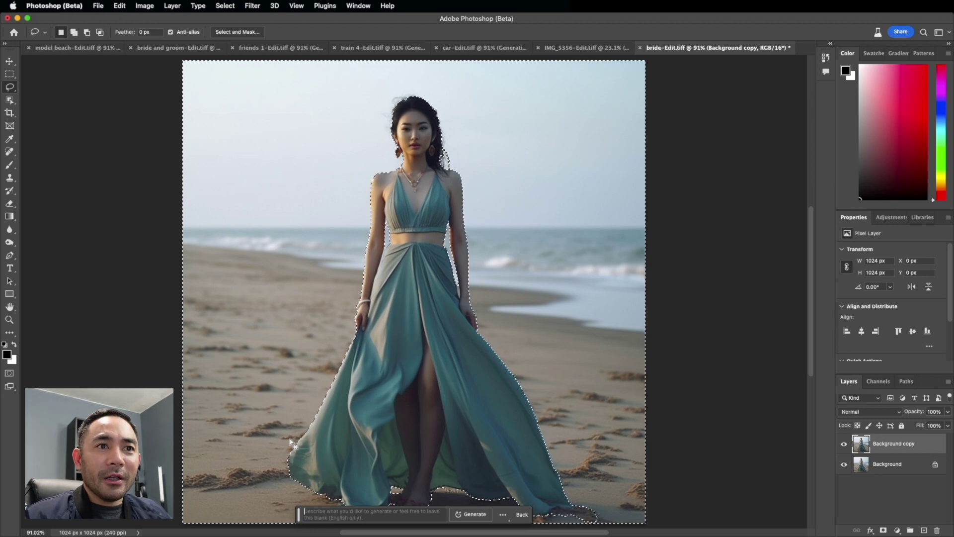
pyautogui.write('d')
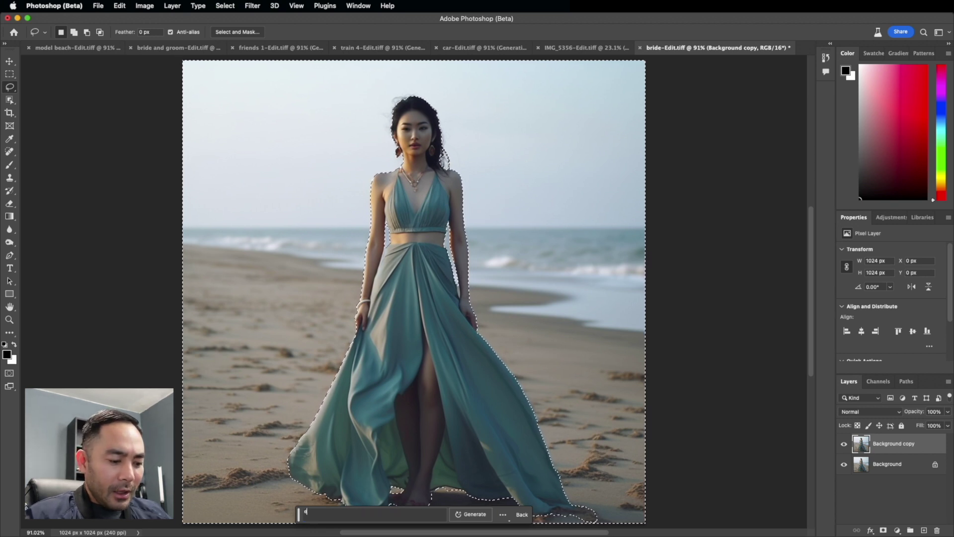
pyautogui.write('pic mount')
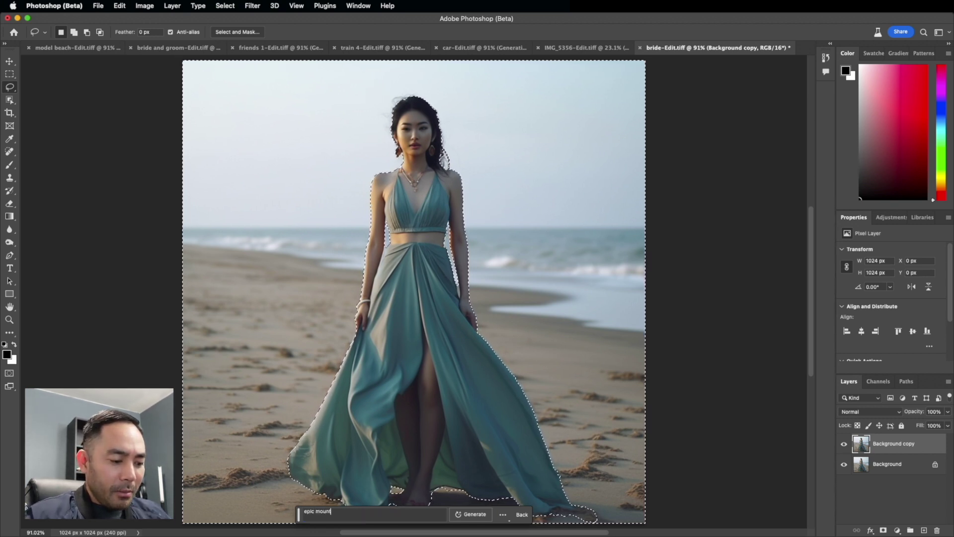
pyautogui.write('ain scene')
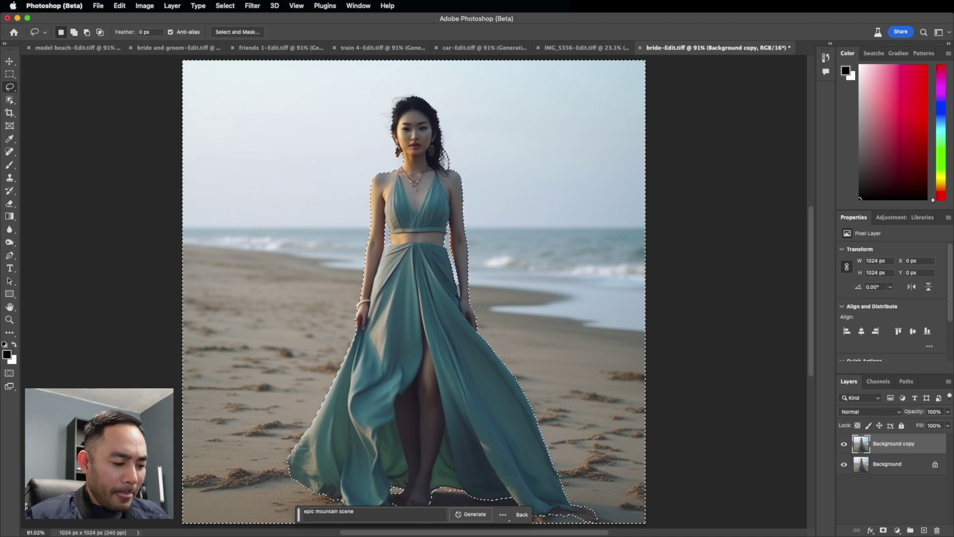
pyautogui.write(' cinemati')
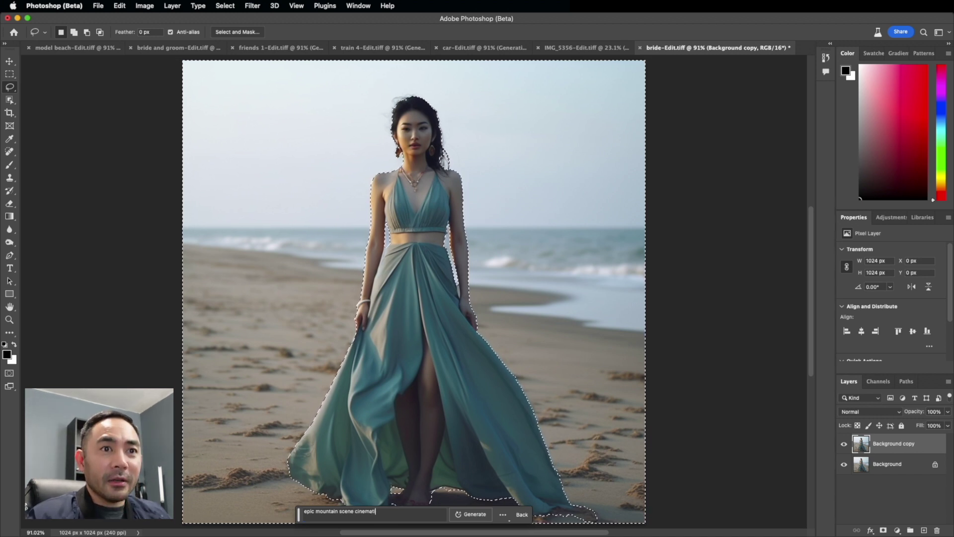
pyautogui.write('c go')
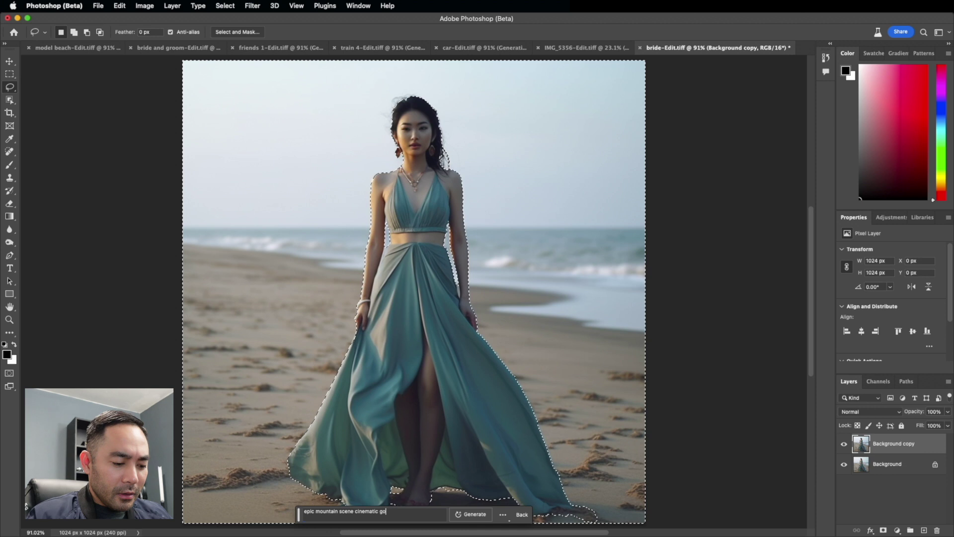
pyautogui.write('lden hour')
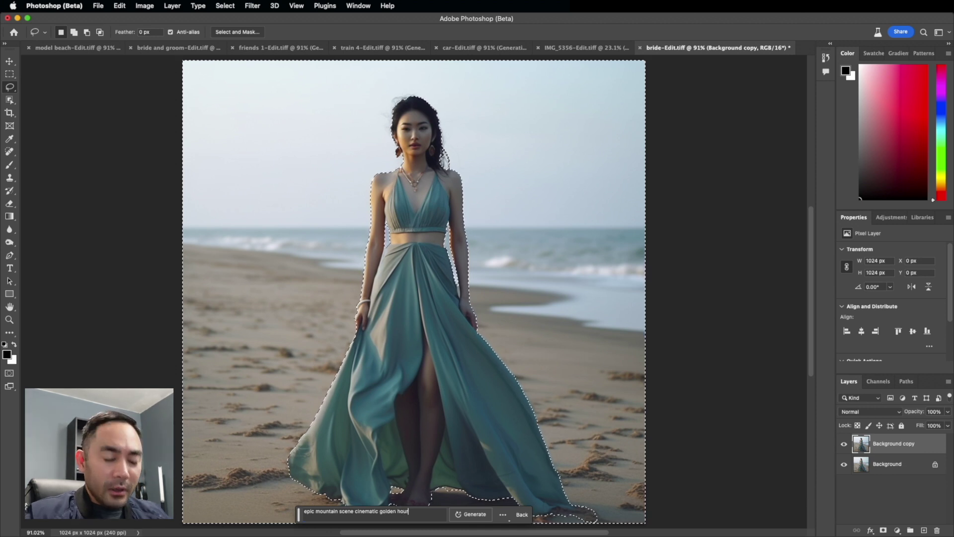
pyautogui.write(' lighting')
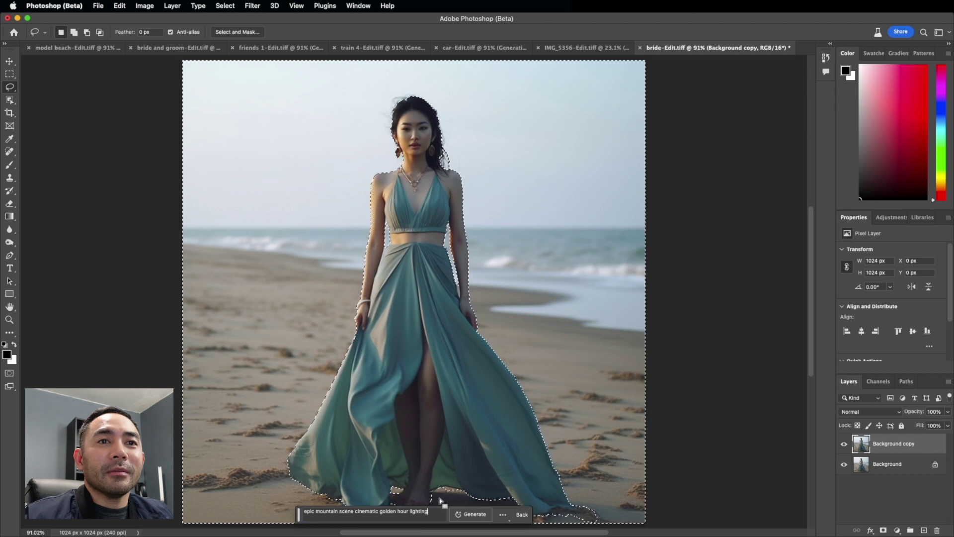
pyautogui.click(470, 514)
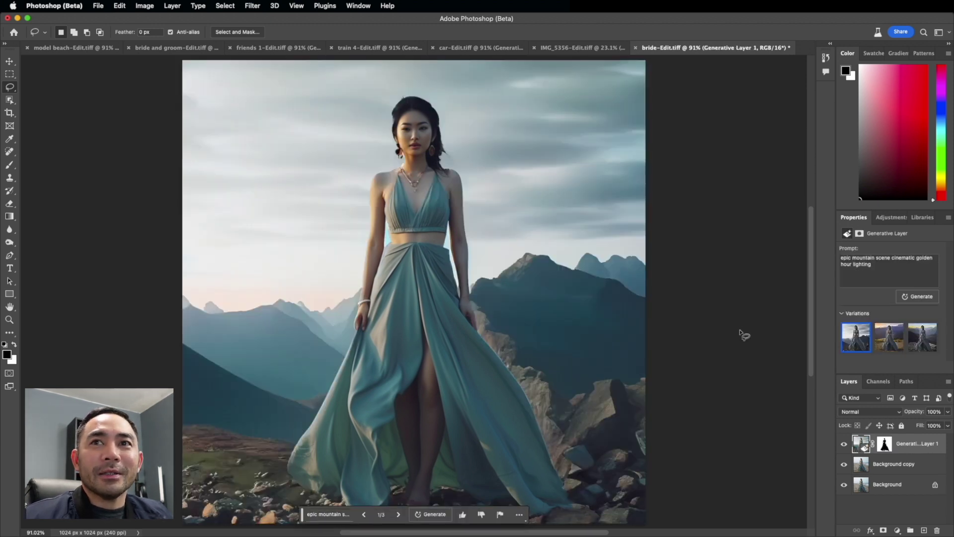
# Choose the misty blue mountain variation and append 'realistic epic clouds' to the prompt.
pyautogui.click(891, 347)
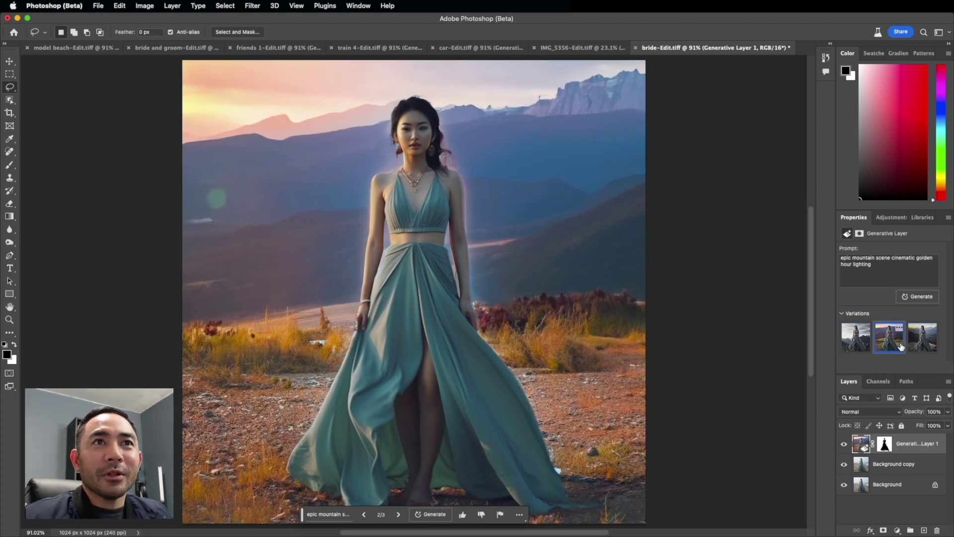
pyautogui.click(918, 347)
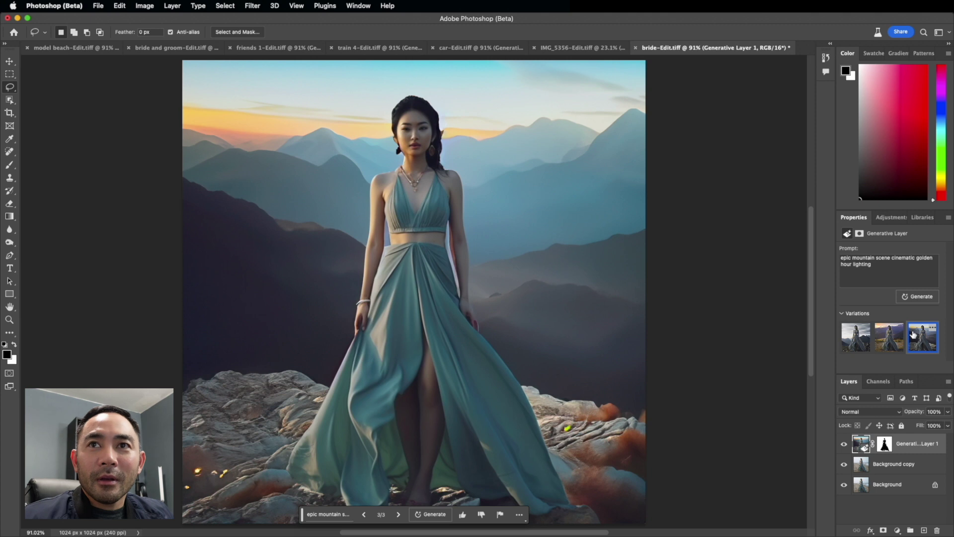
pyautogui.click(884, 265)
pyautogui.click(885, 265)
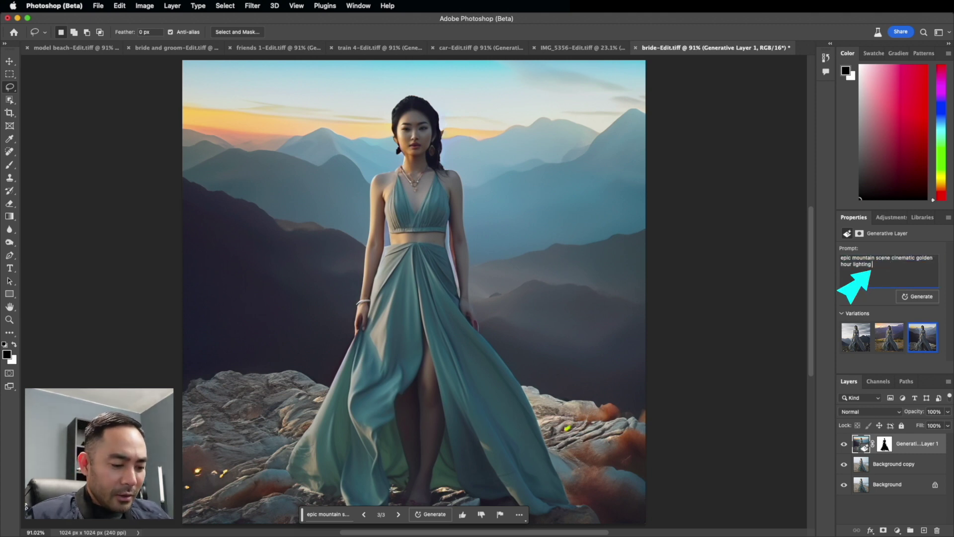
pyautogui.write('realisti')
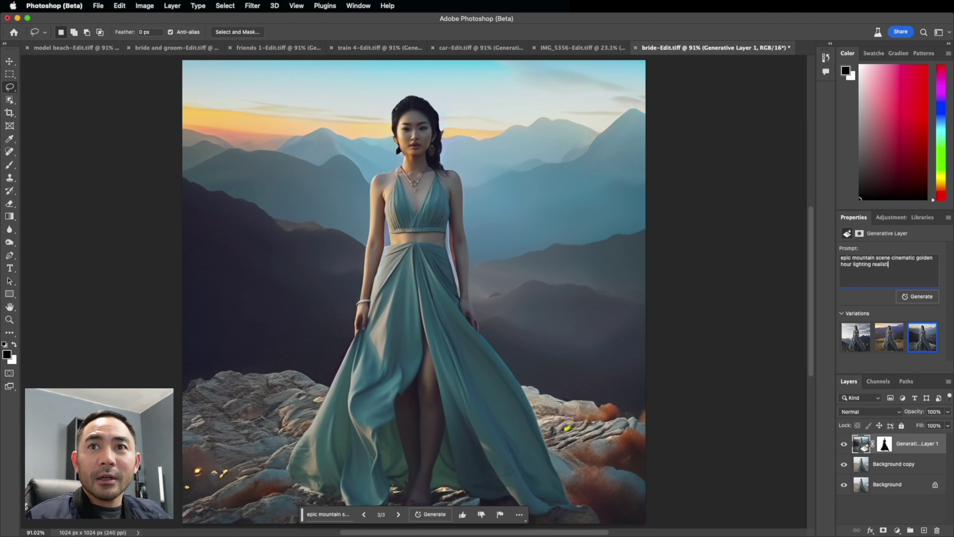
pyautogui.write('c ')
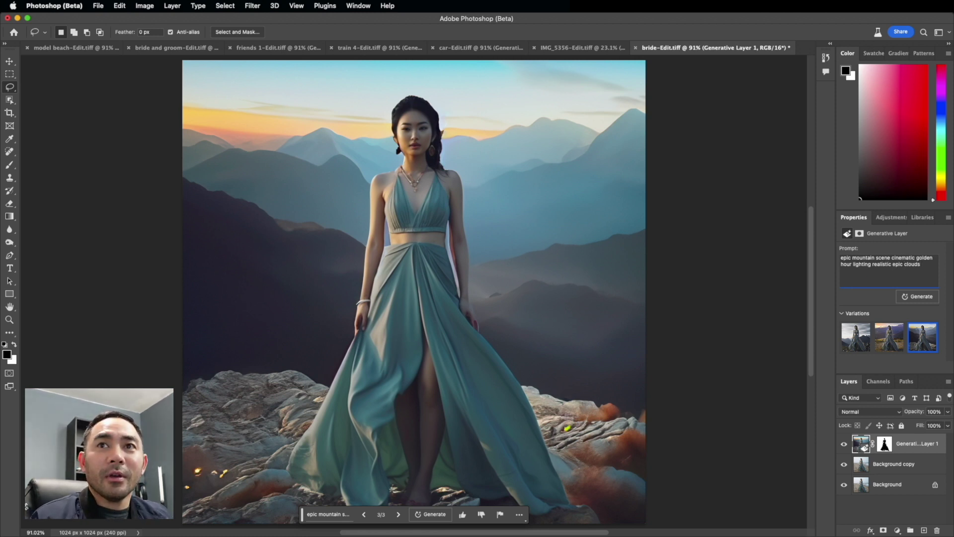
pyautogui.write('epic clouds')
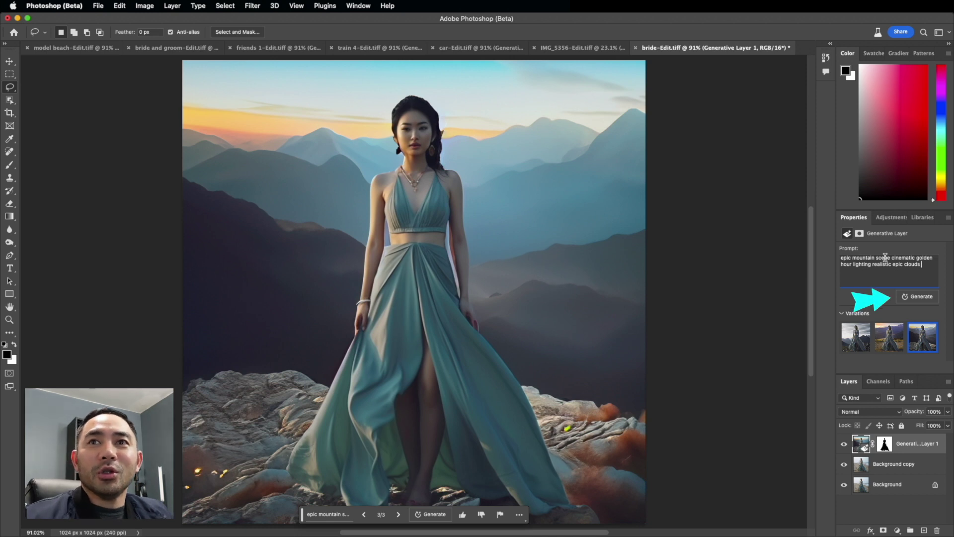
# Regenerate with the cloud prompt and apply the fifth variation, a sunset ridge over golden meadow.
pyautogui.click(917, 299)
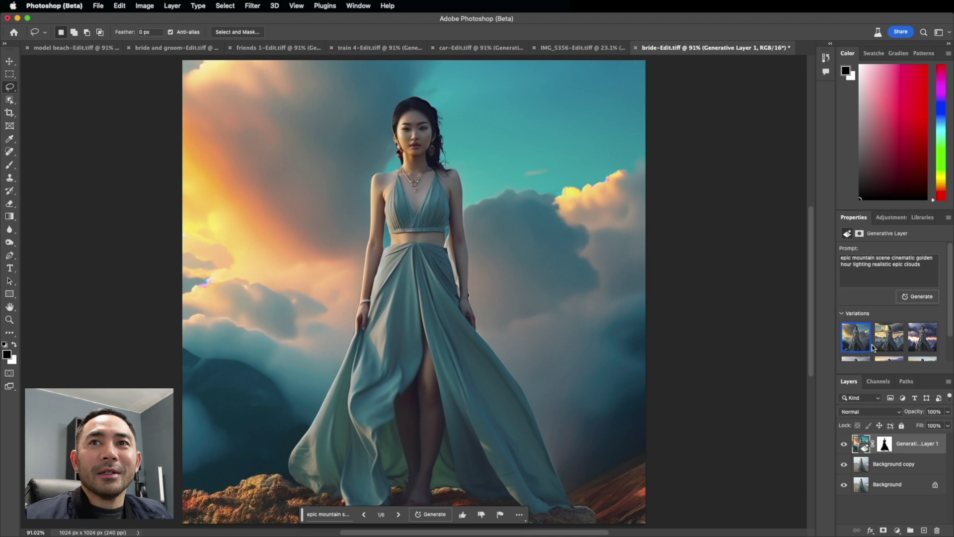
pyautogui.click(889, 343)
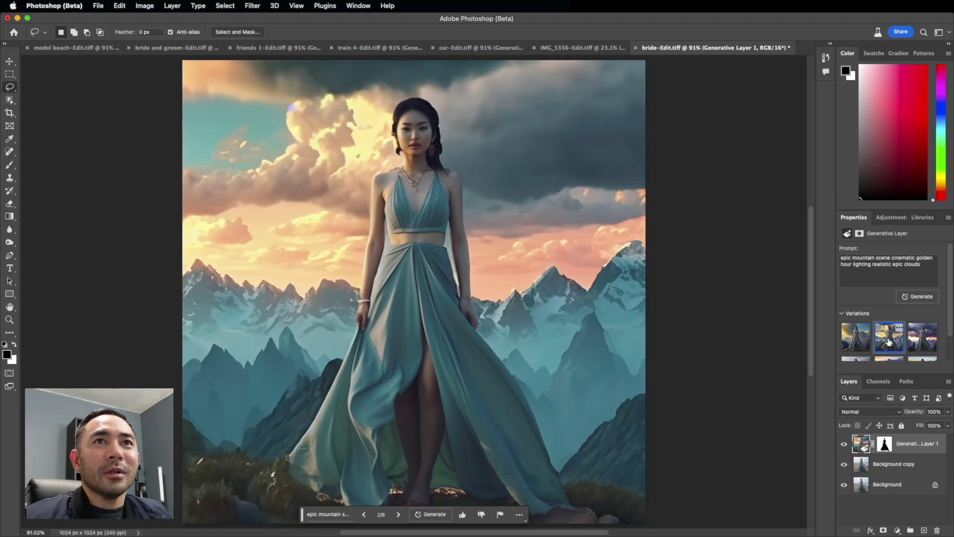
pyautogui.click(927, 345)
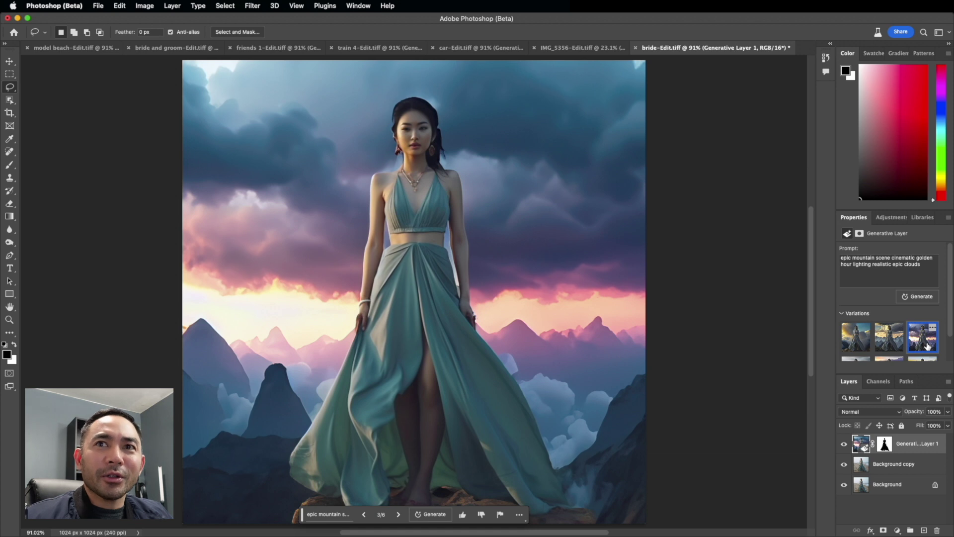
pyautogui.moveTo(901, 347)
pyautogui.scroll(-2, 894, 344)
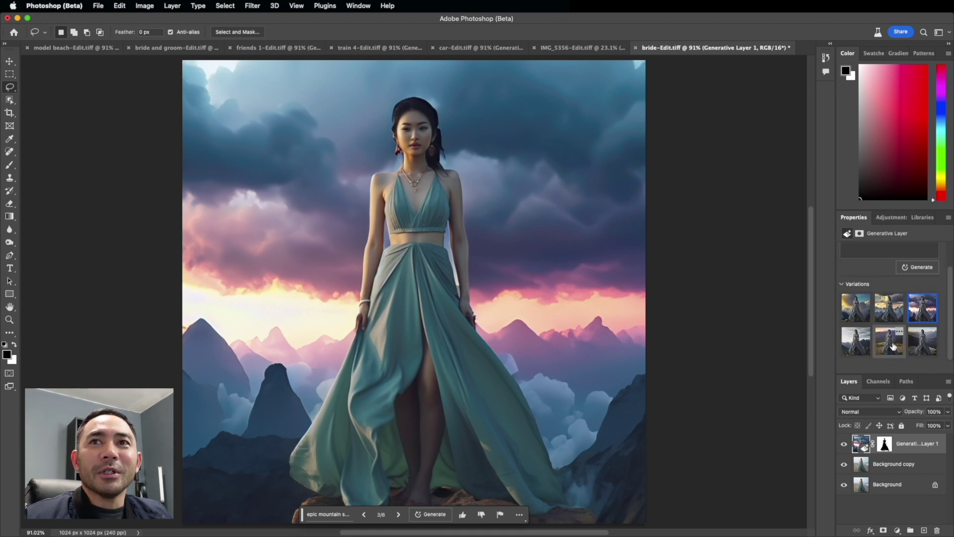
pyautogui.click(894, 347)
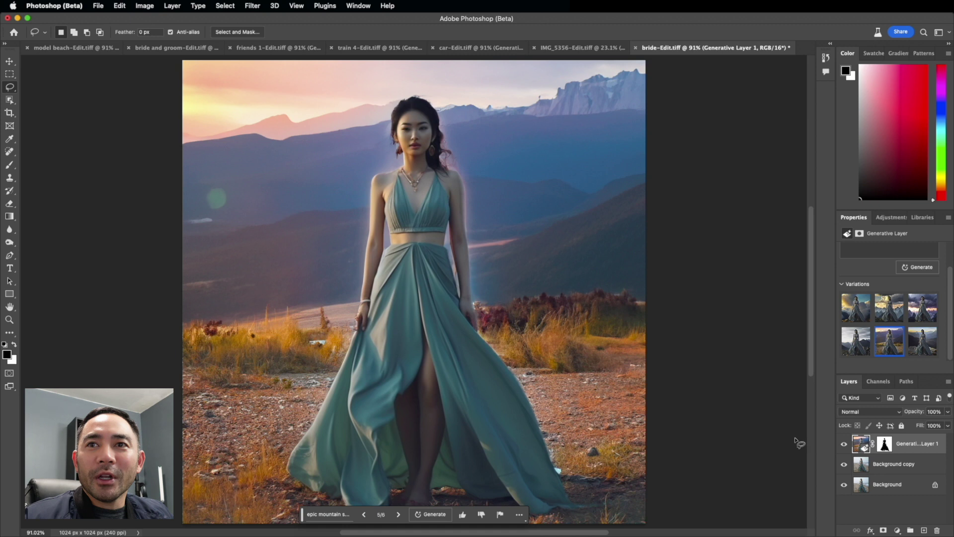
# Lower the generated mountain layer's opacity to 30%.
pyautogui.click(948, 412)
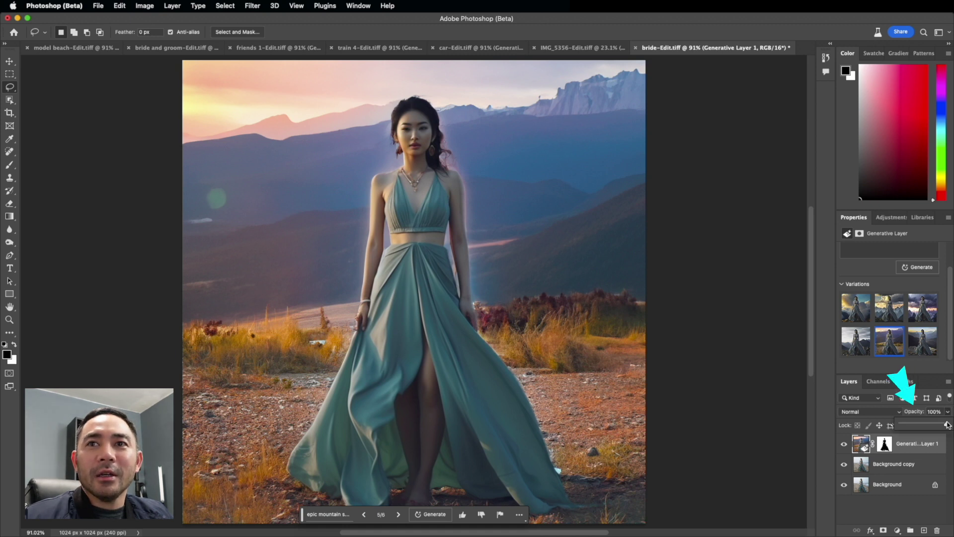
pyautogui.moveTo(946, 423); pyautogui.dragTo(915, 426)
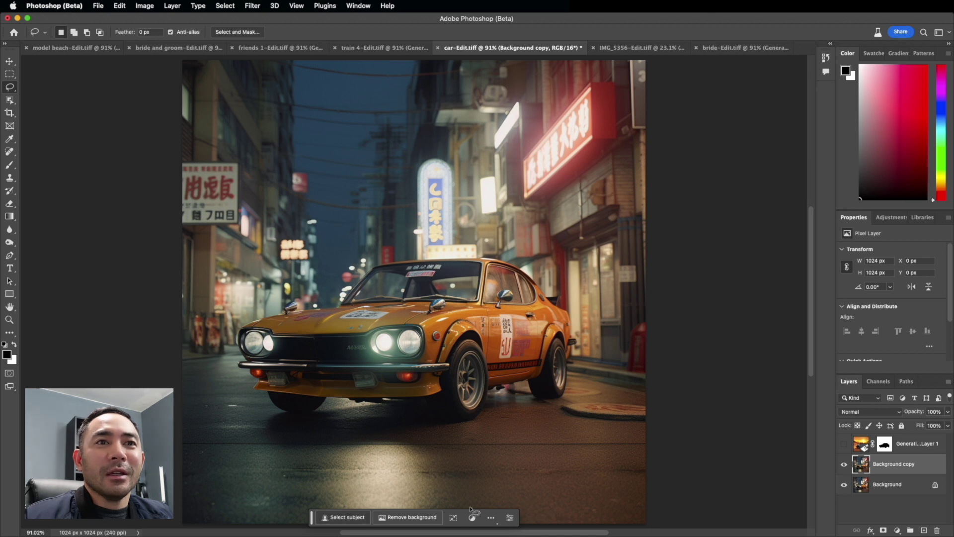
# Select everything but the car and generate 'Inside large train station cinematic scene golden hour light'.
pyautogui.click(347, 517)
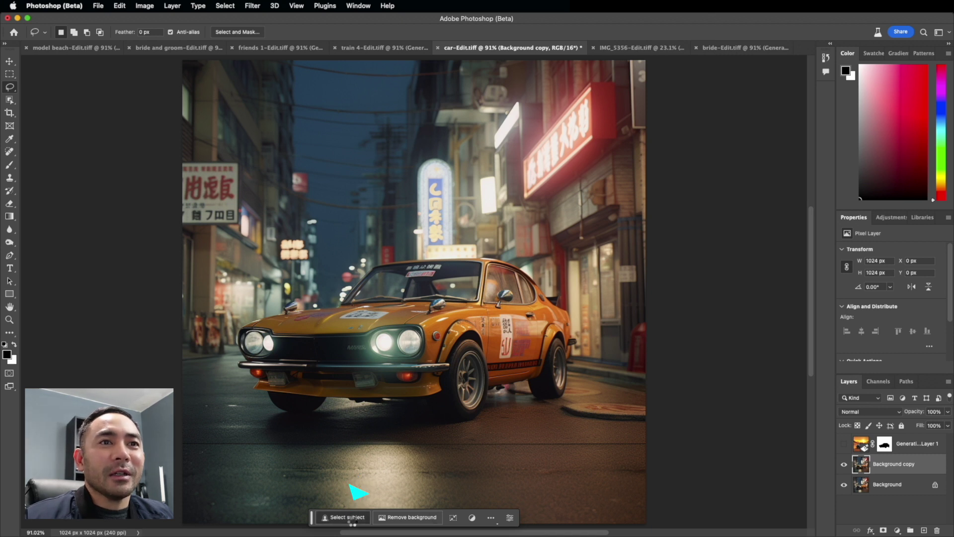
pyautogui.click(386, 439)
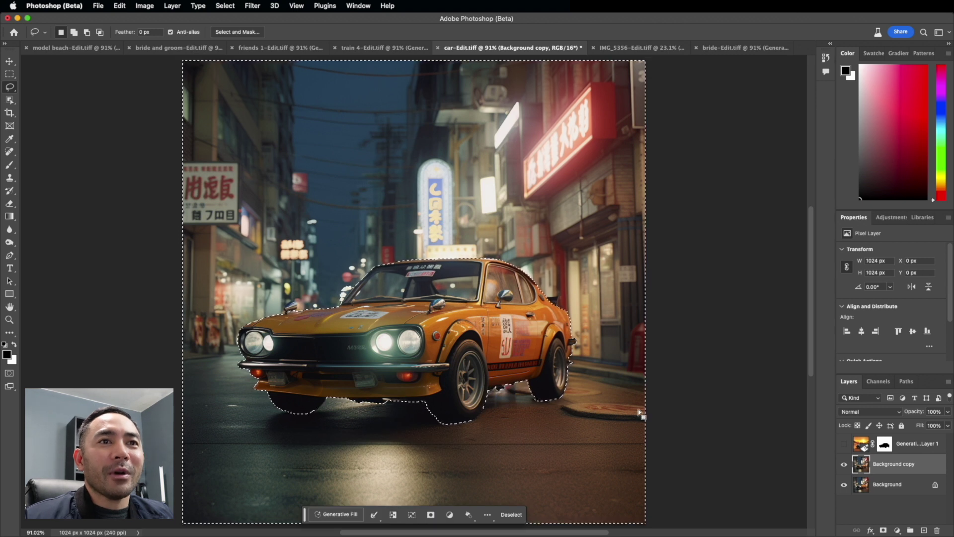
pyautogui.click(347, 517)
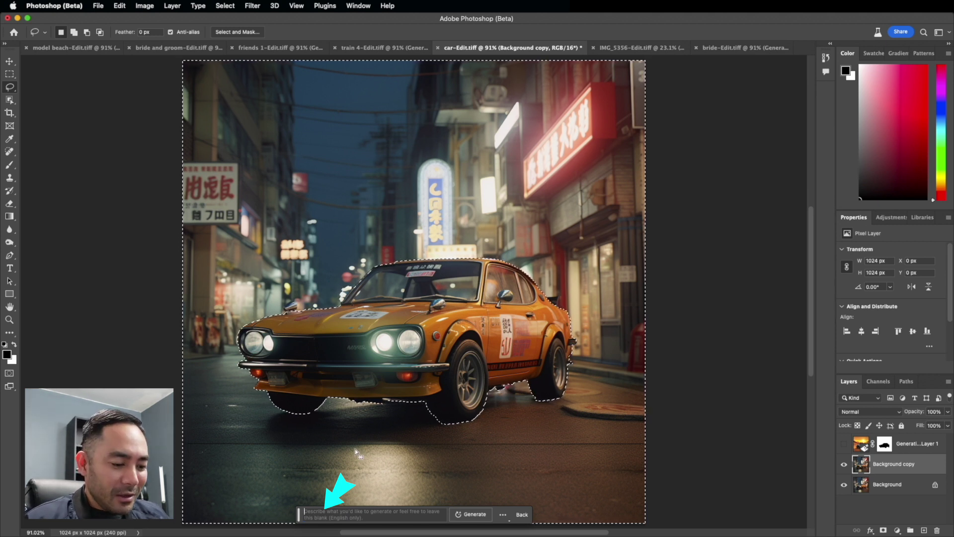
pyautogui.write('Inside')
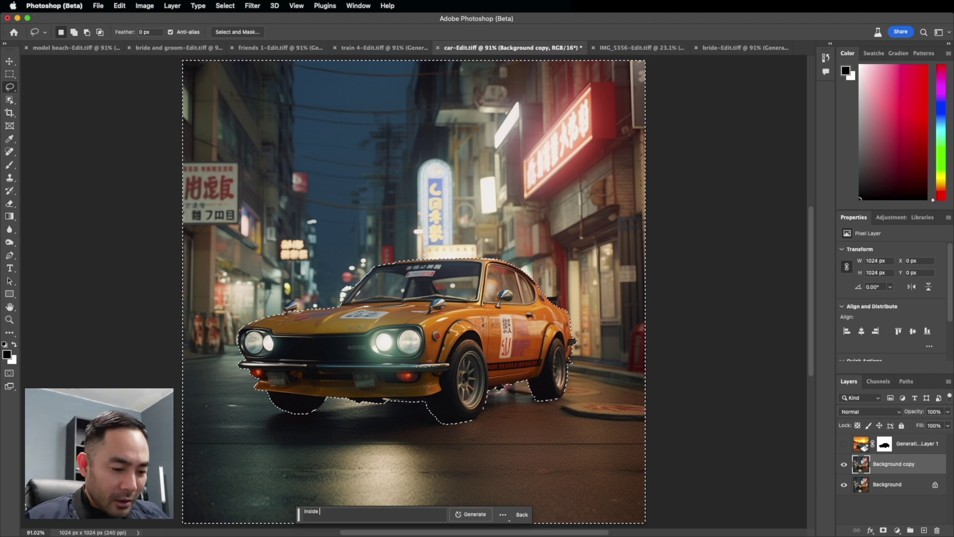
pyautogui.write(' large tra')
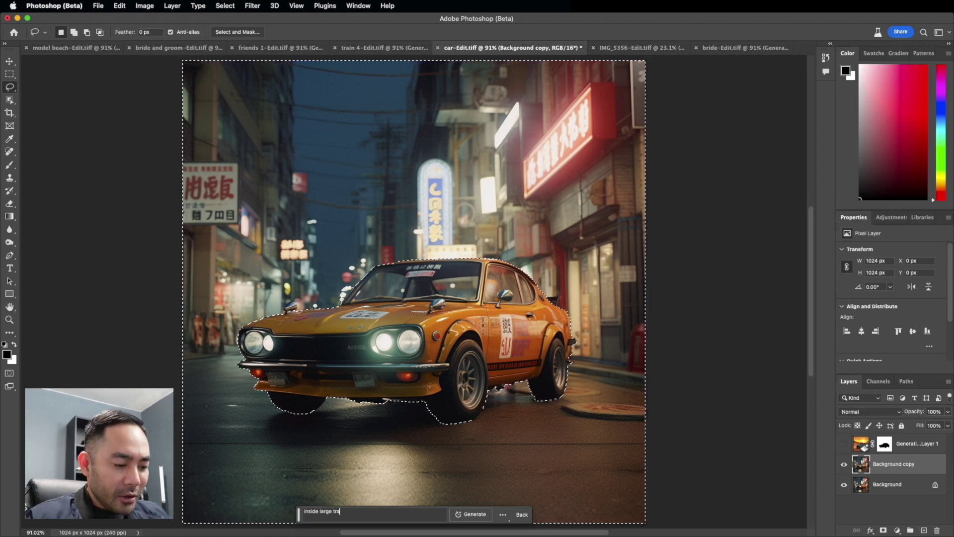
pyautogui.write('in station')
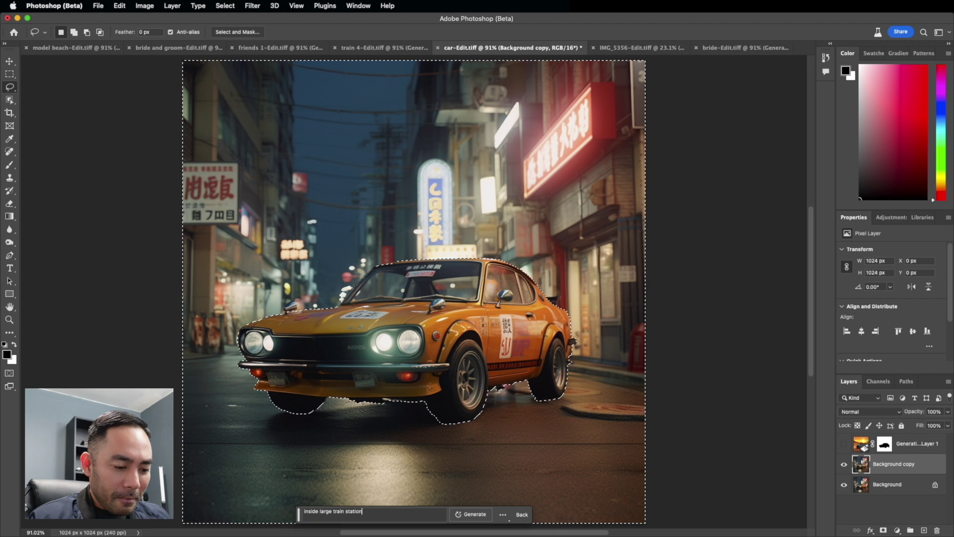
pyautogui.write(' cinematic scene ')
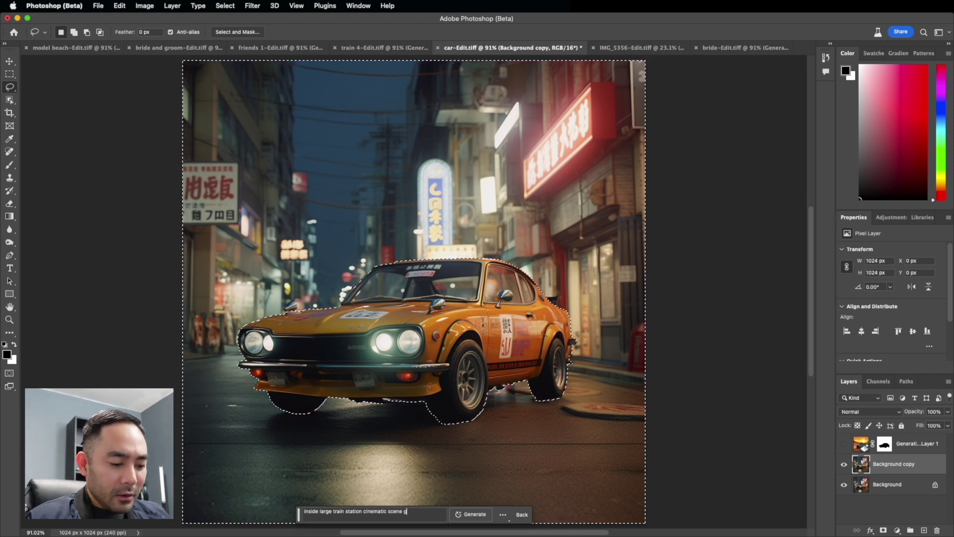
pyautogui.write('golden hour ')
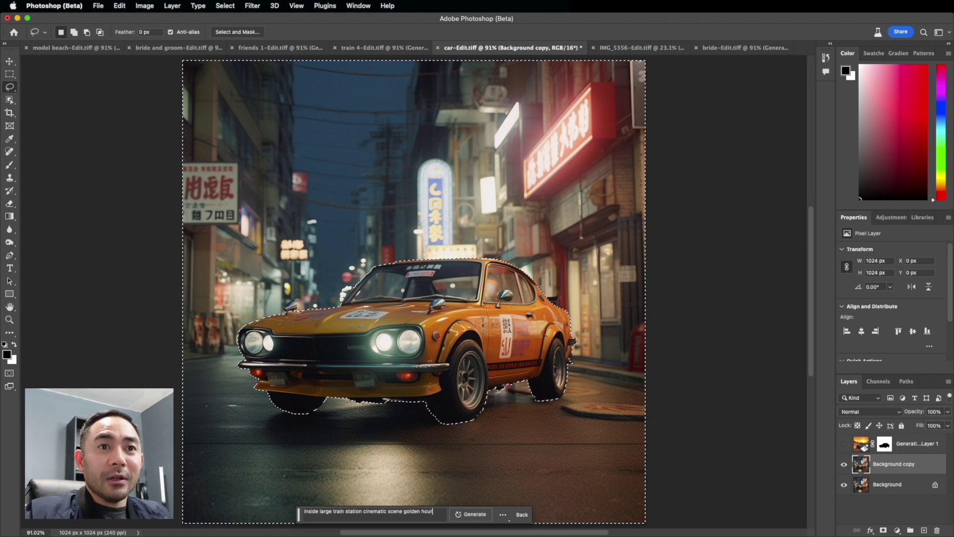
pyautogui.write('light')
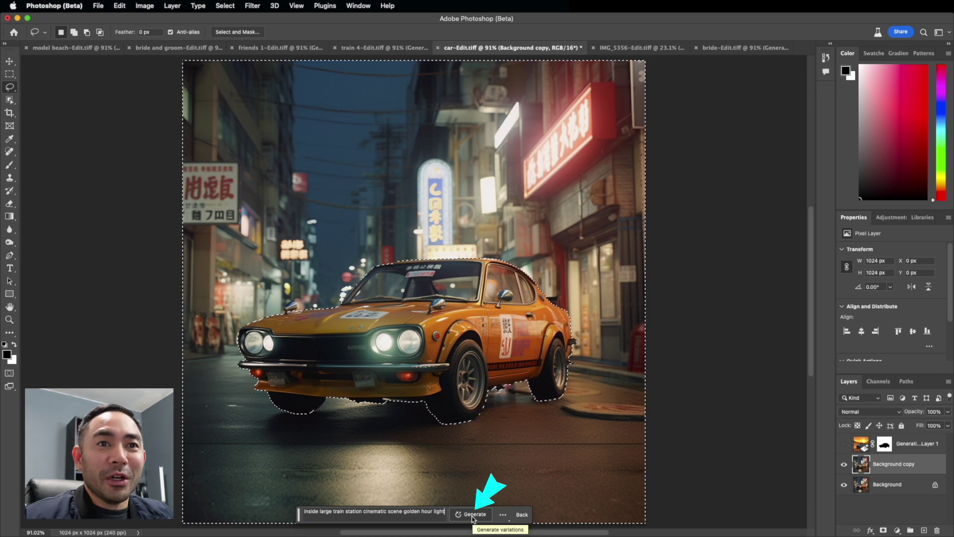
pyautogui.click(472, 515)
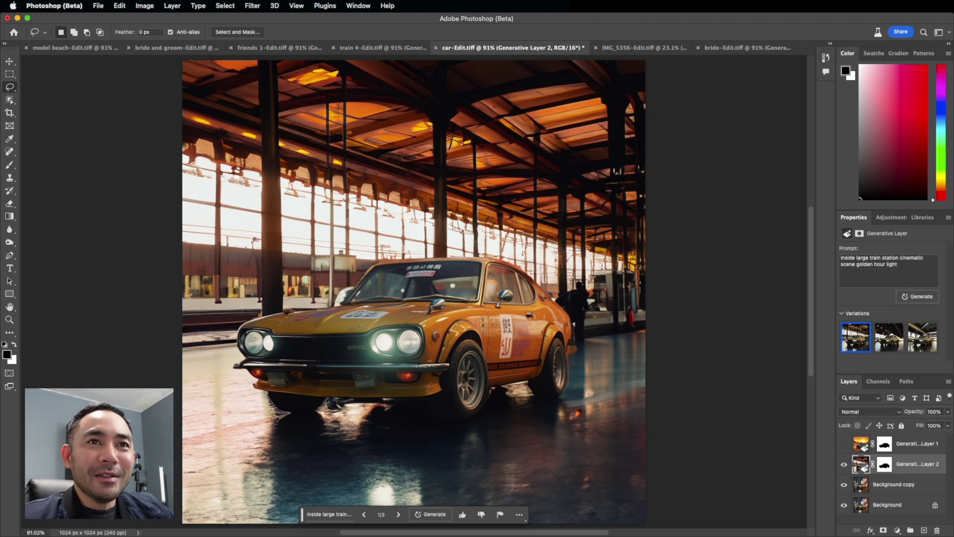
# Compare the station variations and keep the second, with the dark iron-arched hall.
pyautogui.click(889, 344)
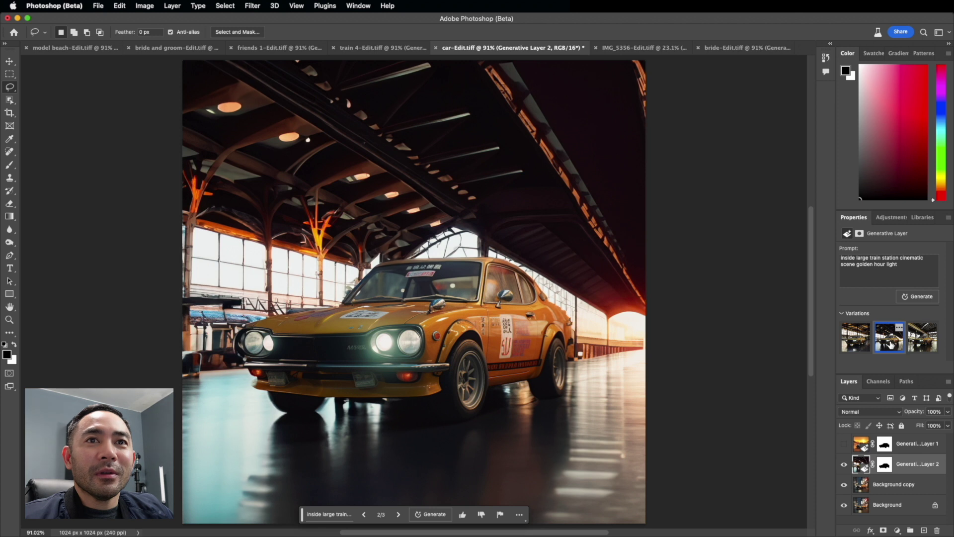
pyautogui.click(919, 343)
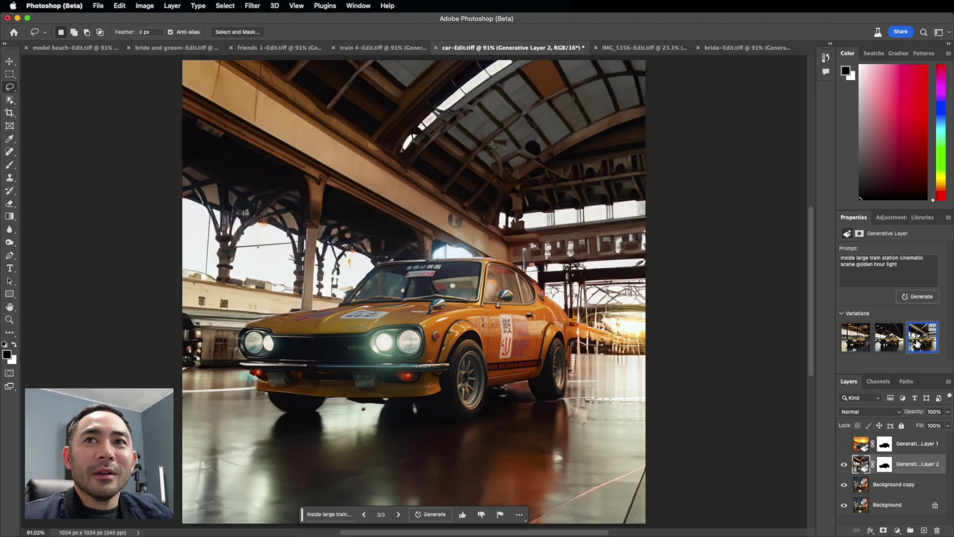
pyautogui.click(892, 342)
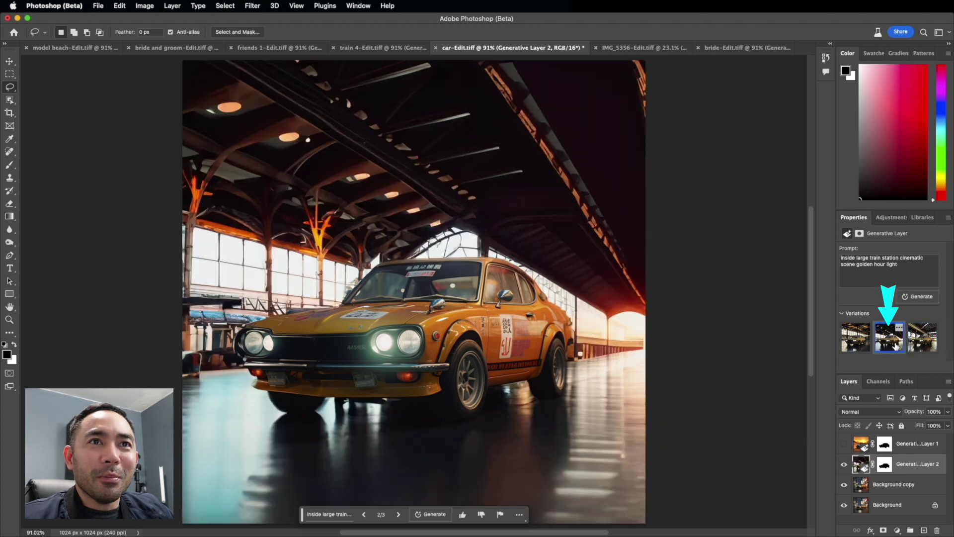